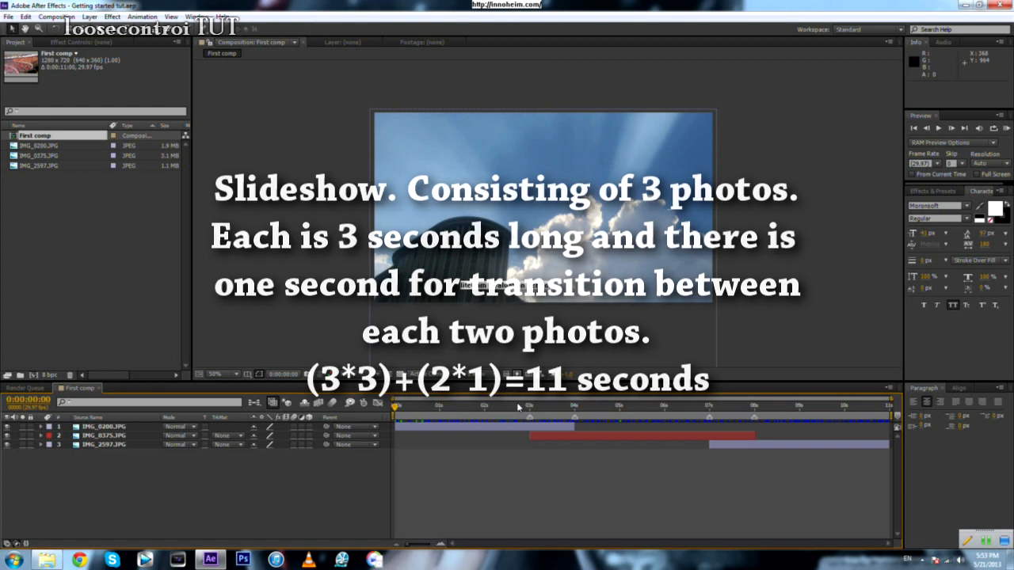
Step: Preview the finished slideshow in First comp
{"action": "key", "text": "KP_0"}
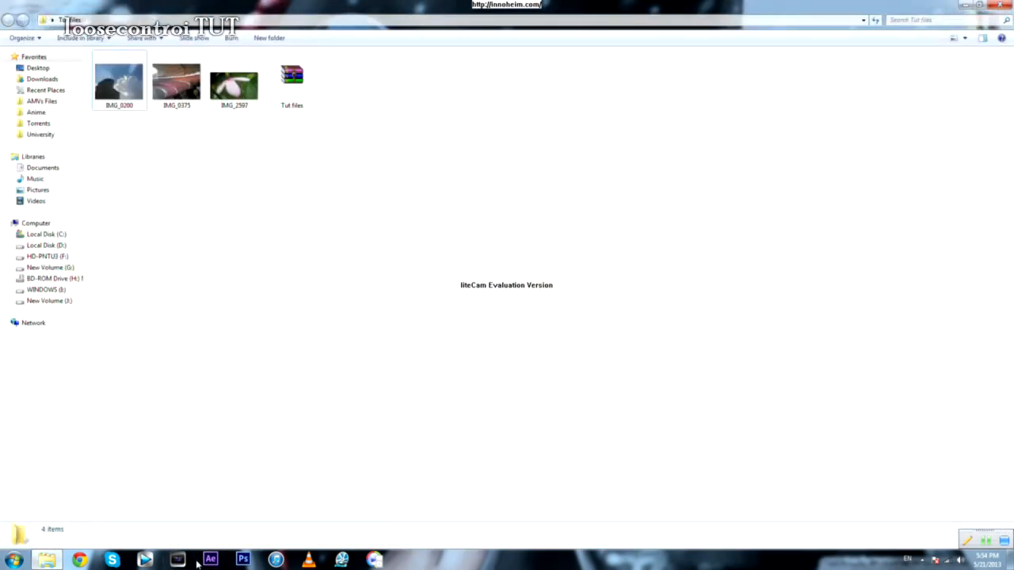
Step: Launch Adobe After Effects CS6 and dismiss the welcome screen to reach an empty project
{"action": "right_click", "coordinate": [210, 560]}
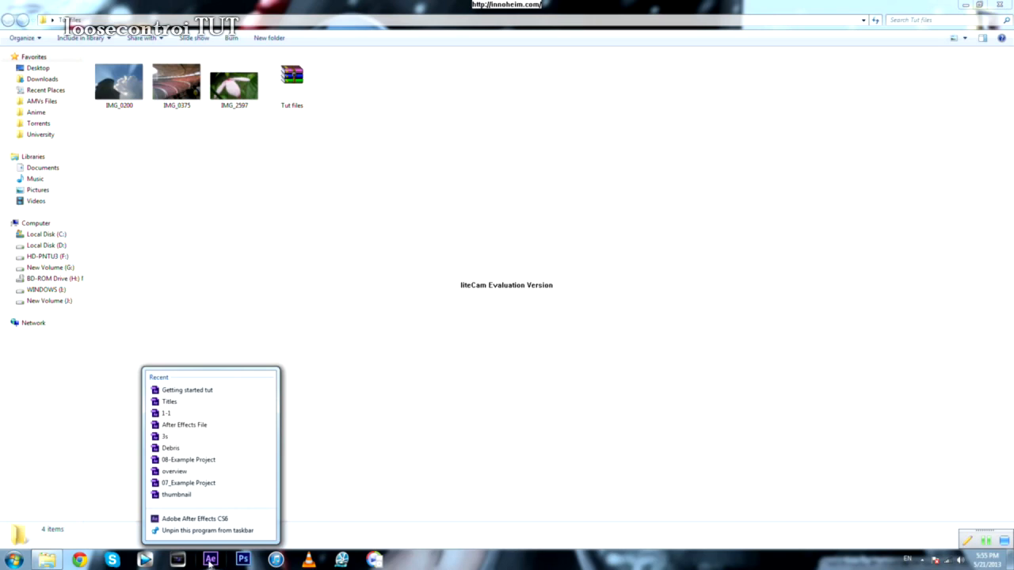
{"action": "left_click", "coordinate": [209, 561]}
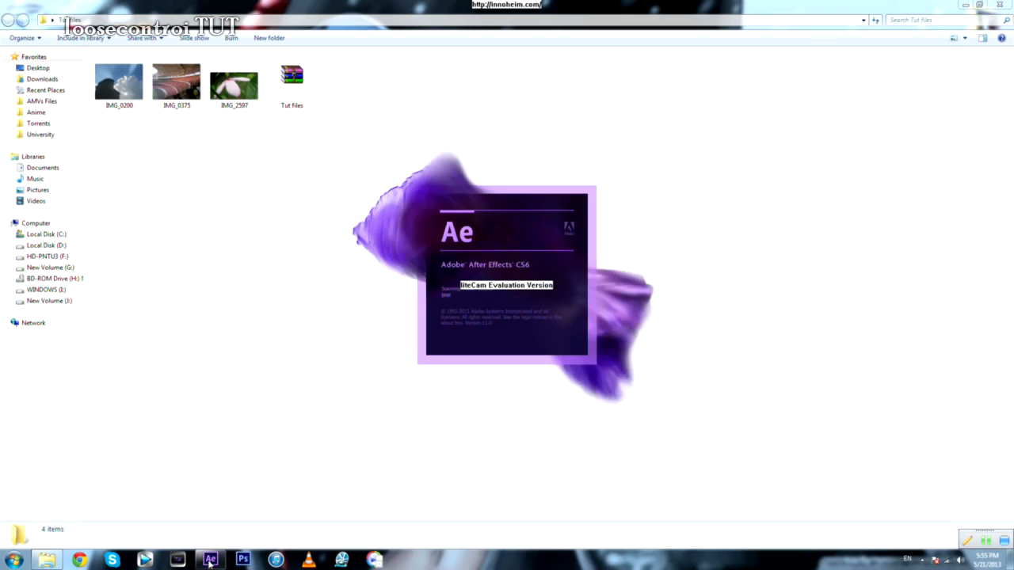
{"action": "left_click", "coordinate": [604, 322]}
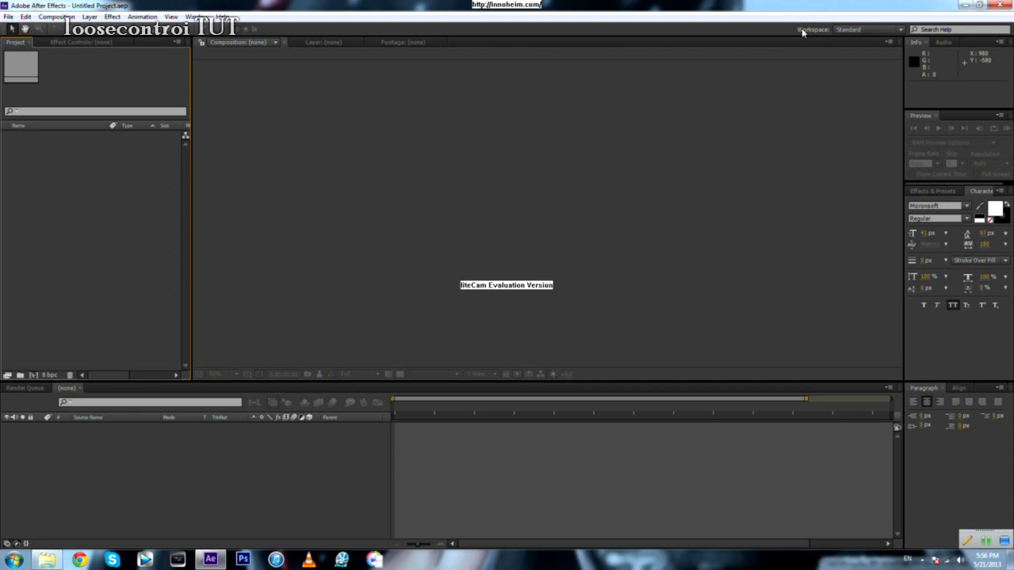
Step: Set the workspace layout to Standard
{"action": "left_click", "coordinate": [883, 29]}
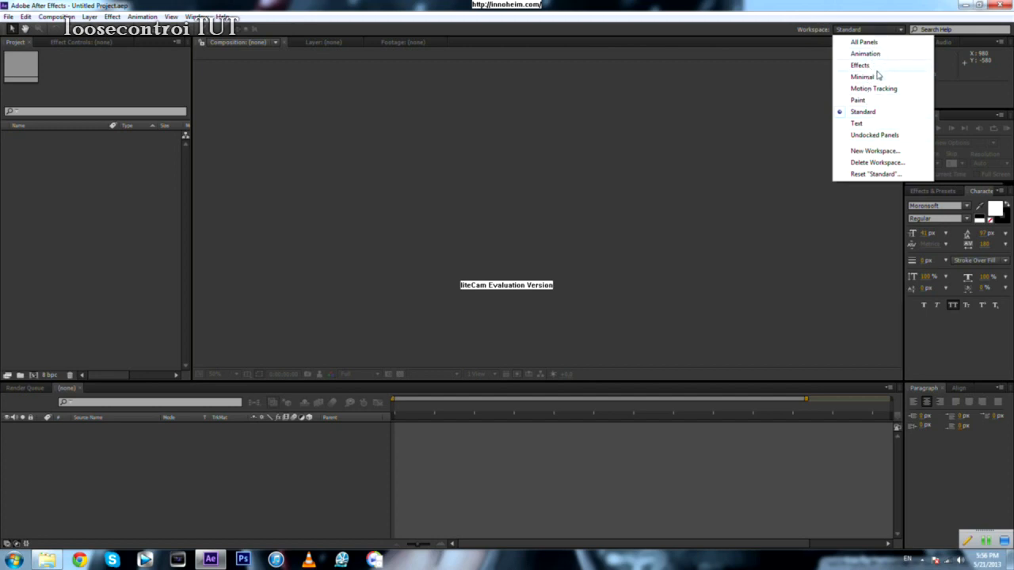
{"action": "left_click", "coordinate": [871, 113]}
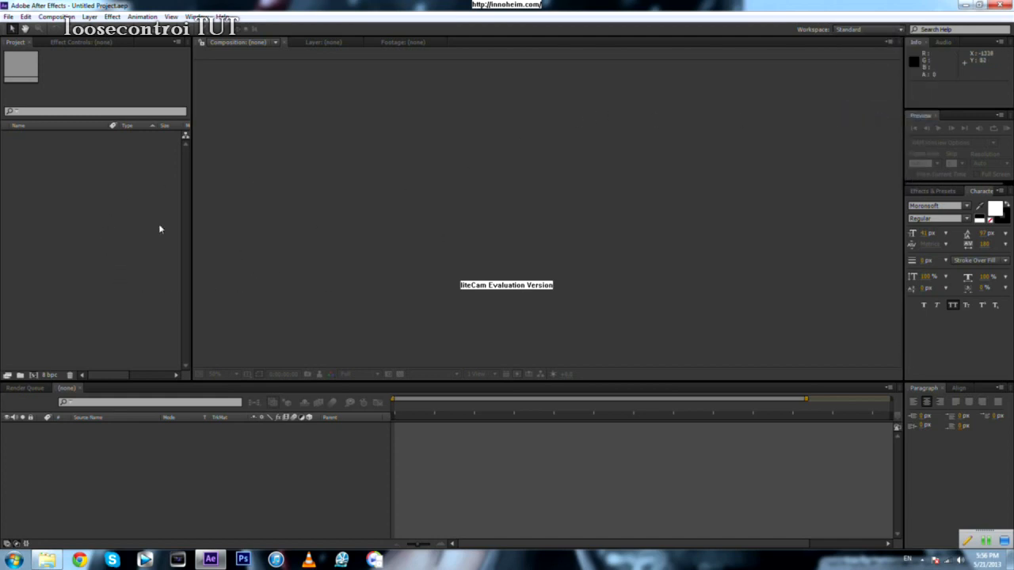
{"action": "left_click", "coordinate": [81, 225]}
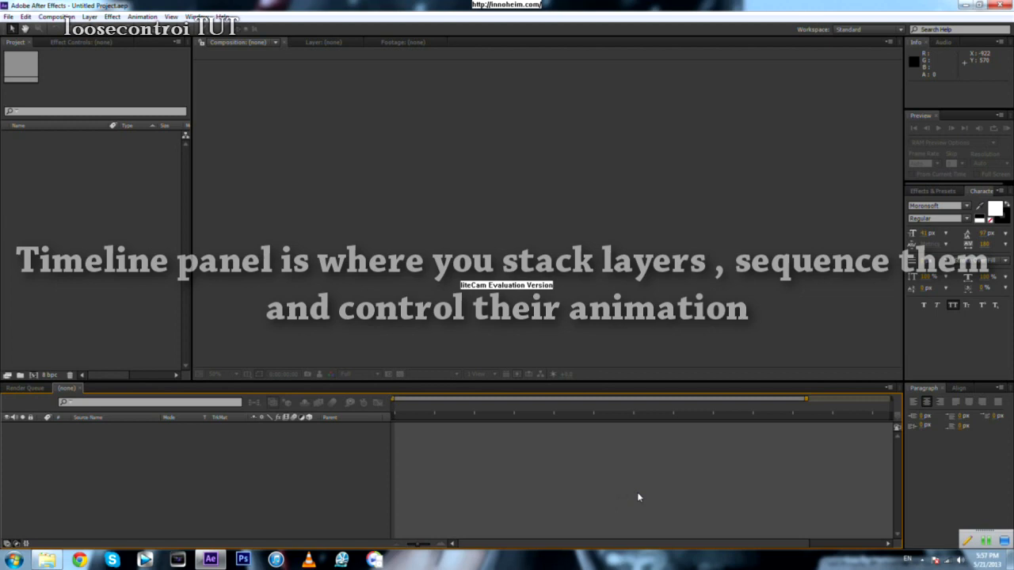
{"action": "left_click", "coordinate": [571, 310]}
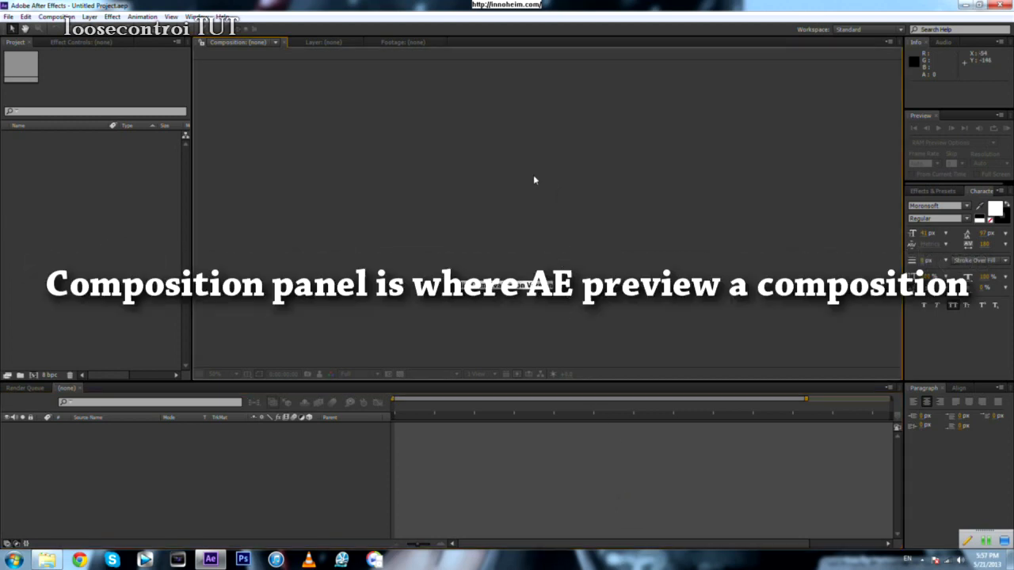
{"action": "left_click", "coordinate": [78, 237]}
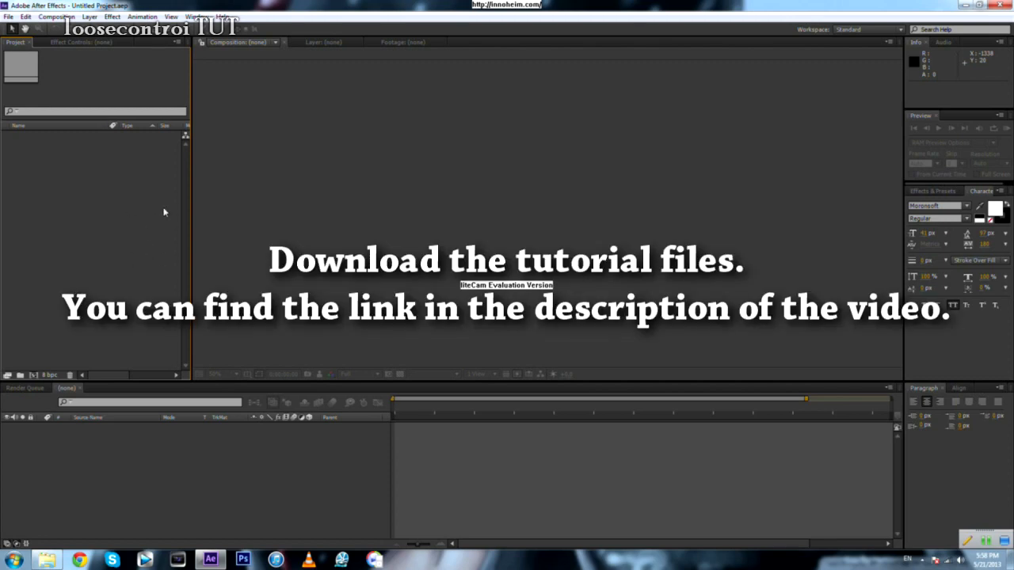
Step: Switch to the Tut files folder in Windows Explorer and examine the photos and the Tut files archive's extraction options
{"action": "left_click", "coordinate": [47, 561]}
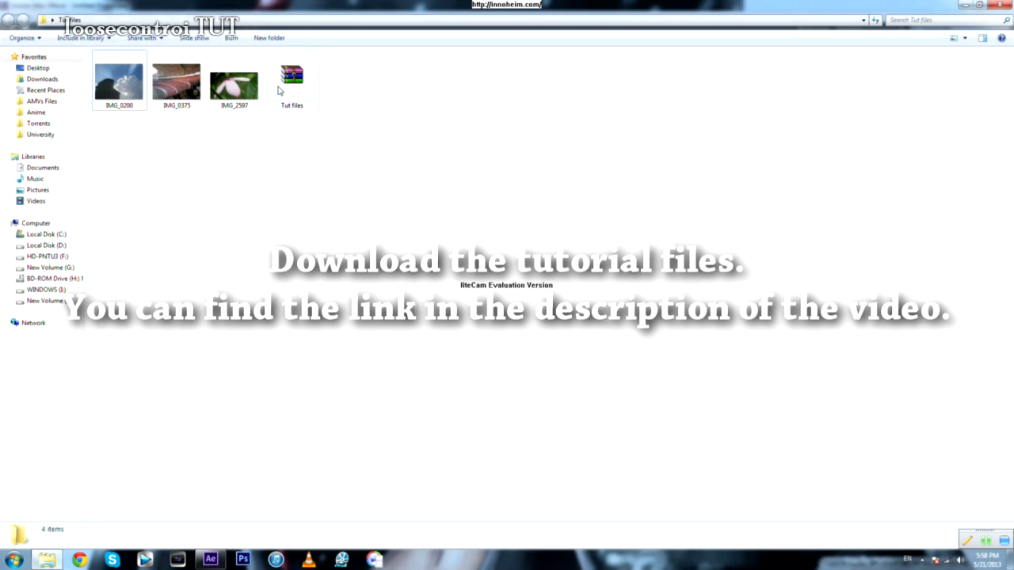
{"action": "left_click", "coordinate": [234, 89]}
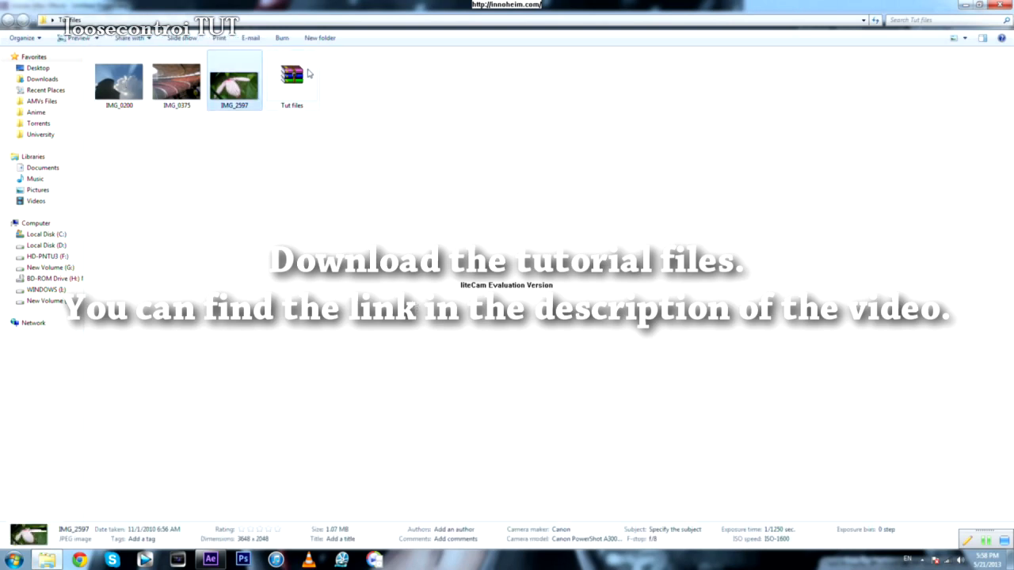
{"action": "left_click", "coordinate": [309, 85]}
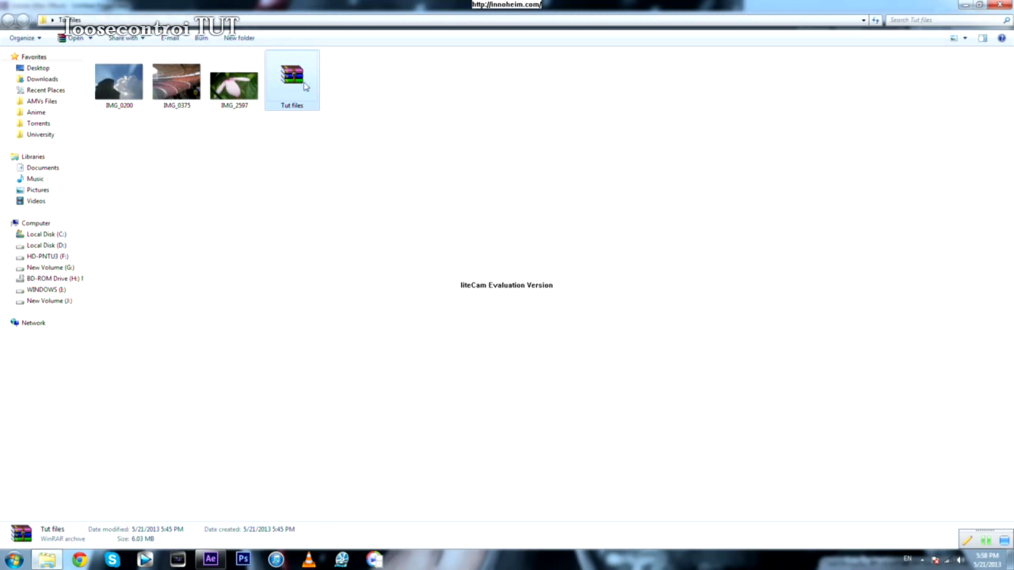
{"action": "right_click", "coordinate": [302, 86]}
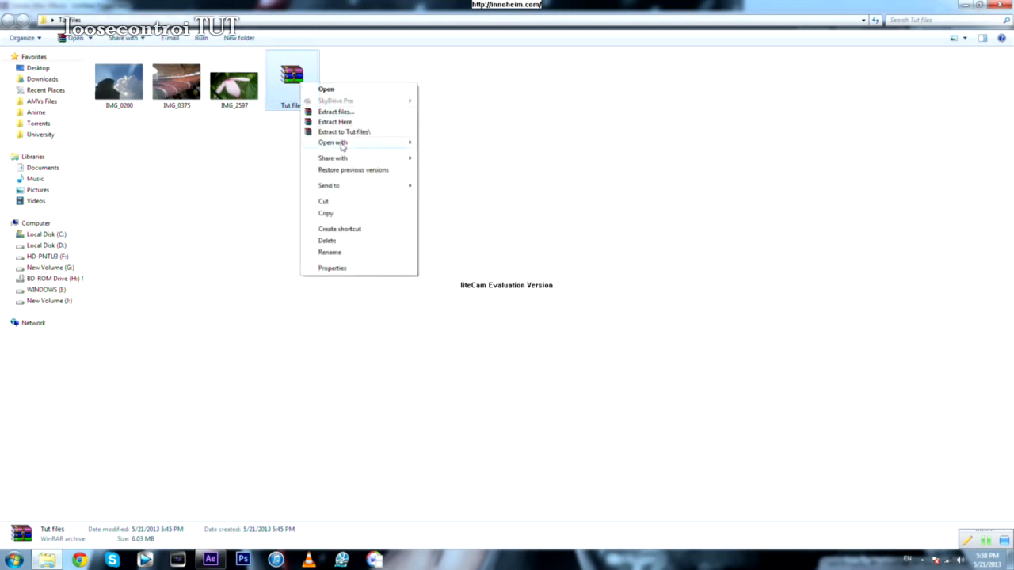
Step: Import the photos IMG_0200, IMG_0375 and IMG_2597 from the folder into the After Effects project
{"action": "left_click", "coordinate": [250, 93]}
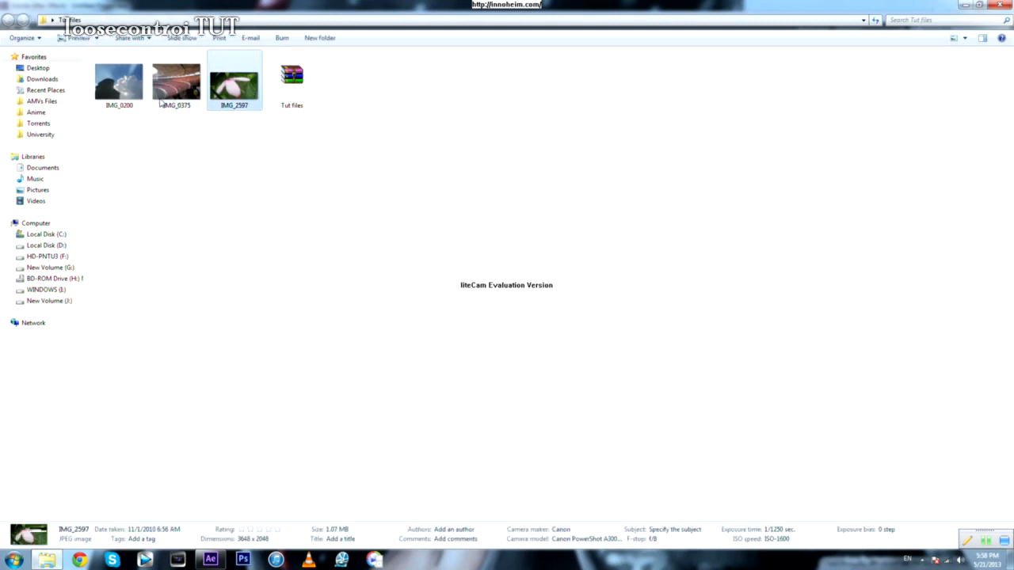
{"action": "left_click", "coordinate": [145, 97], "text": "shift"}
{"action": "left_click_drag", "start_coordinate": [247, 173], "coordinate": [72, 216]}
{"action": "left_click", "coordinate": [64, 217]}
{"action": "left_click", "coordinate": [36, 135]}
{"action": "left_click", "coordinate": [38, 146]}
{"action": "left_click", "coordinate": [40, 156]}
{"action": "left_click", "coordinate": [57, 79]}
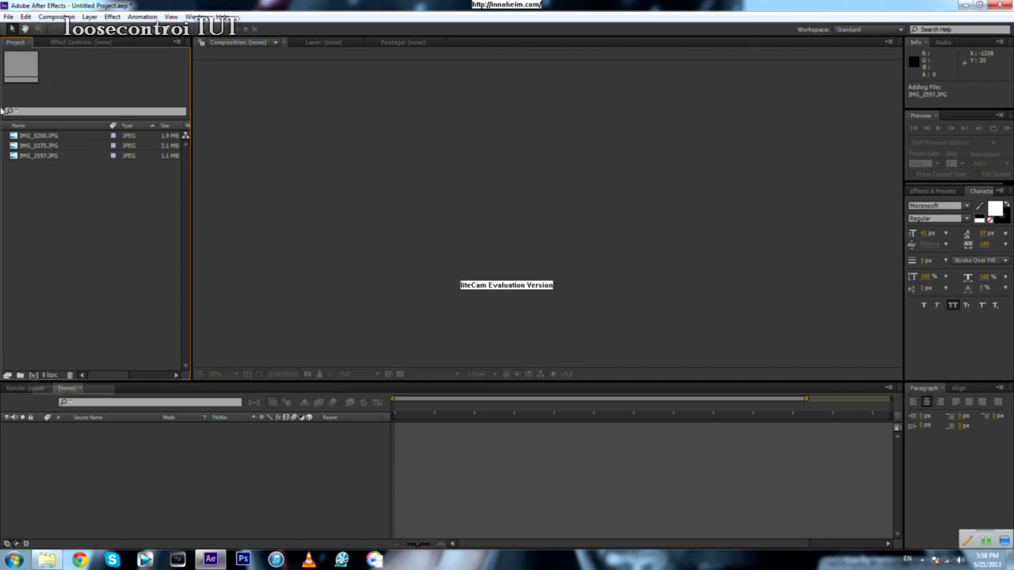
Step: Start a new composition with the HDV/HDTV 720 29.97 preset and check its frame rate
{"action": "left_click", "coordinate": [33, 377]}
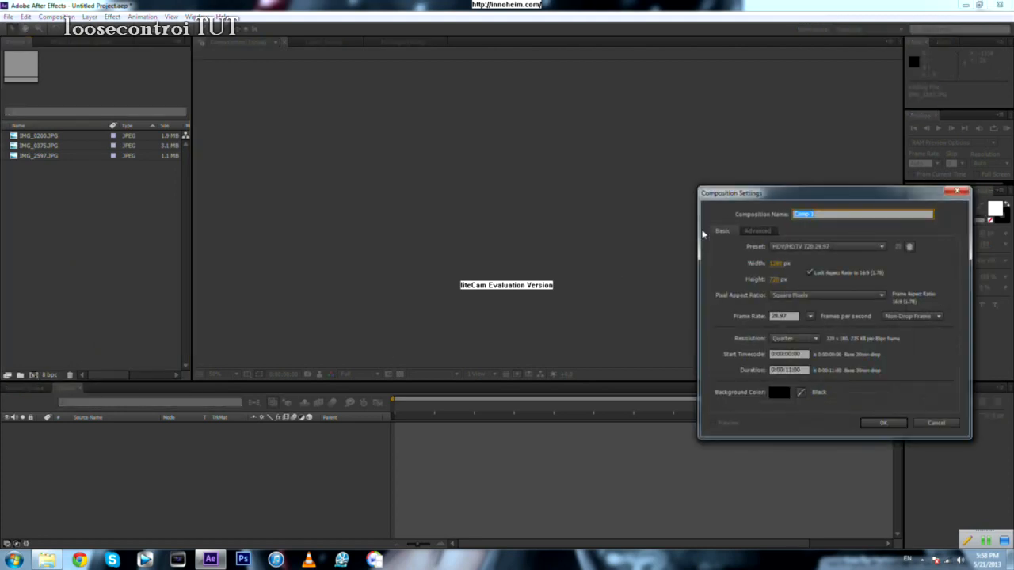
{"action": "left_click_drag", "start_coordinate": [734, 198], "coordinate": [349, 93]}
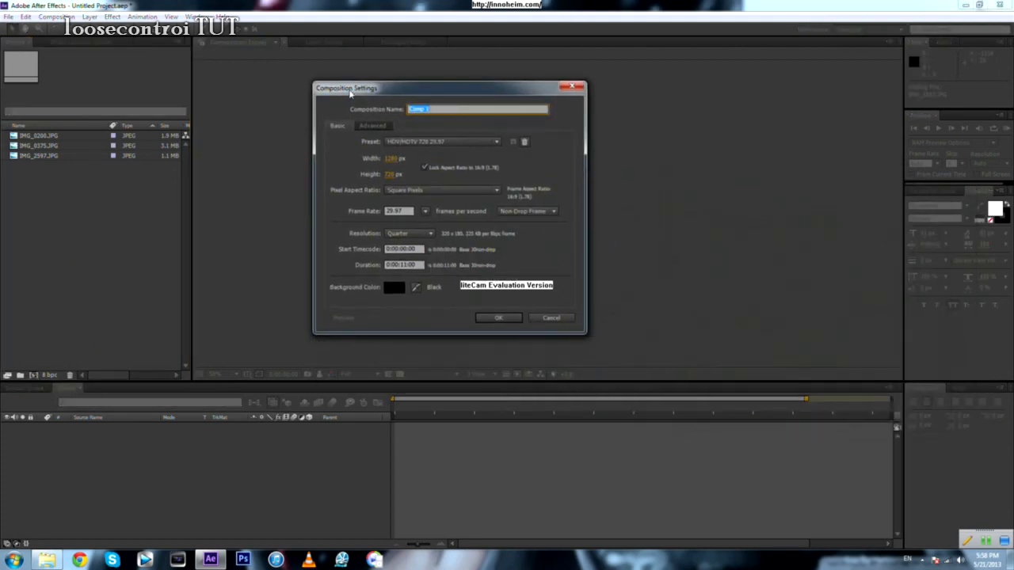
{"action": "left_click", "coordinate": [496, 142]}
{"action": "left_click", "coordinate": [497, 144]}
{"action": "left_click", "coordinate": [497, 143]}
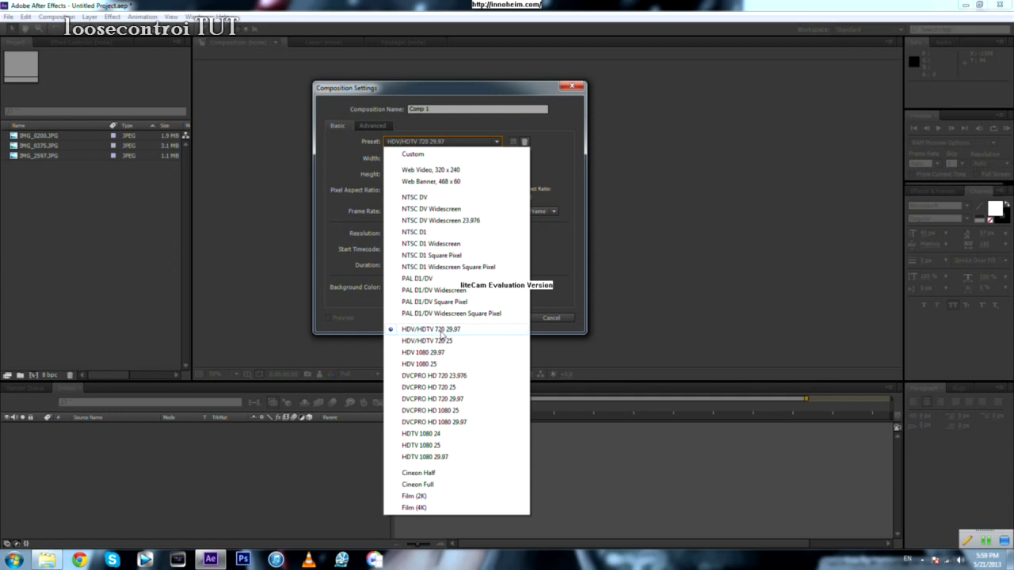
{"action": "left_click", "coordinate": [497, 145]}
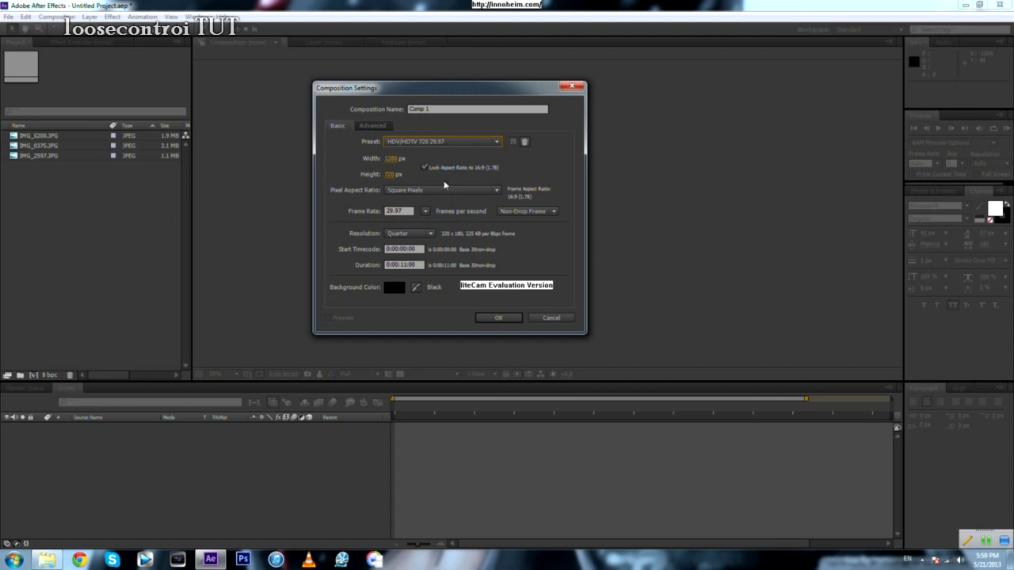
{"action": "left_click", "coordinate": [399, 211]}
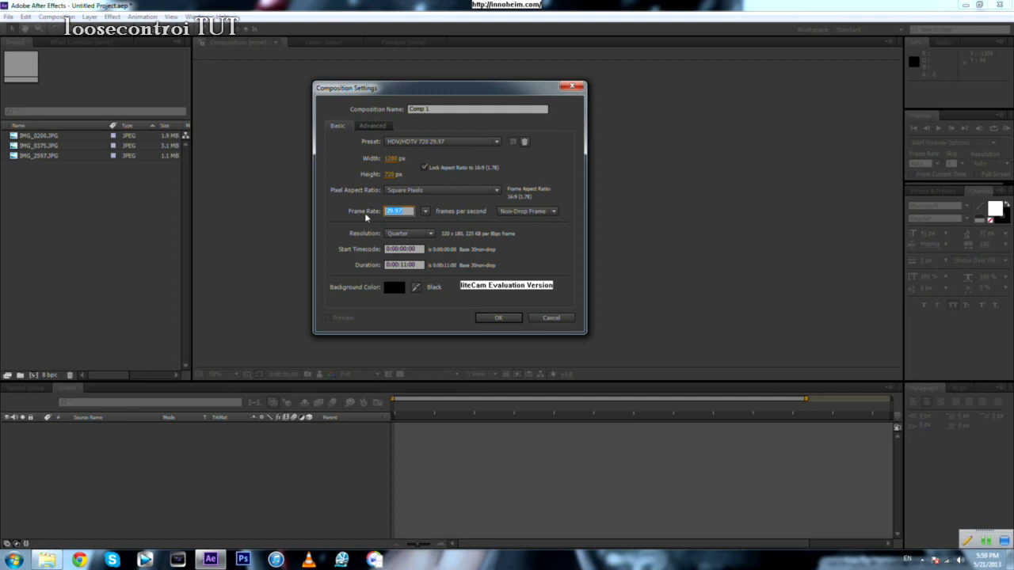
Step: Name the composition "Getting started", review its basic and advanced settings, and create it with a duration of 0:00:11:00
{"action": "left_click", "coordinate": [444, 108]}
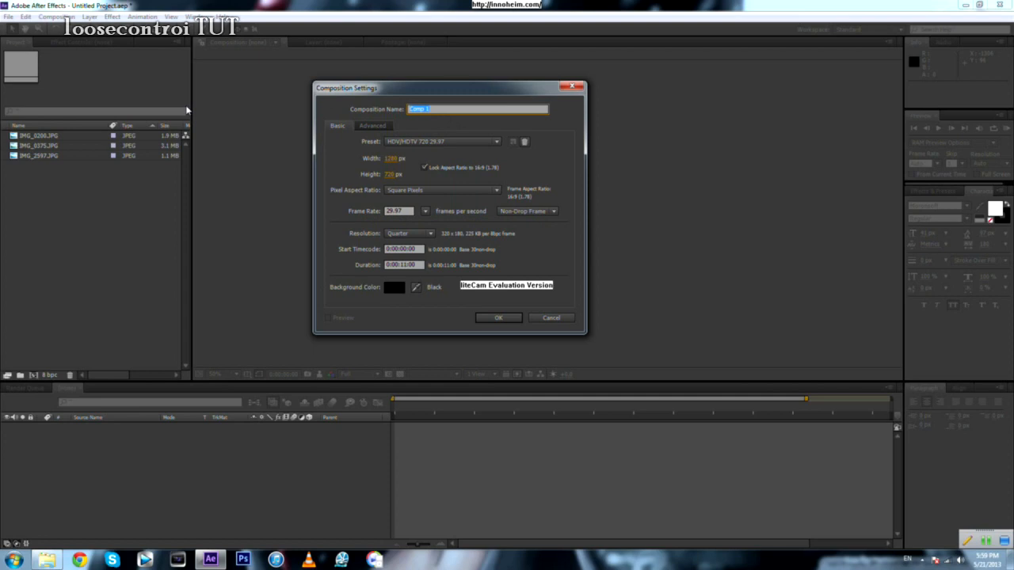
{"action": "type", "text": "Gelting started"}
{"action": "left_click", "coordinate": [524, 266]}
{"action": "left_click", "coordinate": [377, 126]}
{"action": "left_click", "coordinate": [339, 126]}
{"action": "left_click", "coordinate": [377, 127]}
{"action": "left_click", "coordinate": [336, 128]}
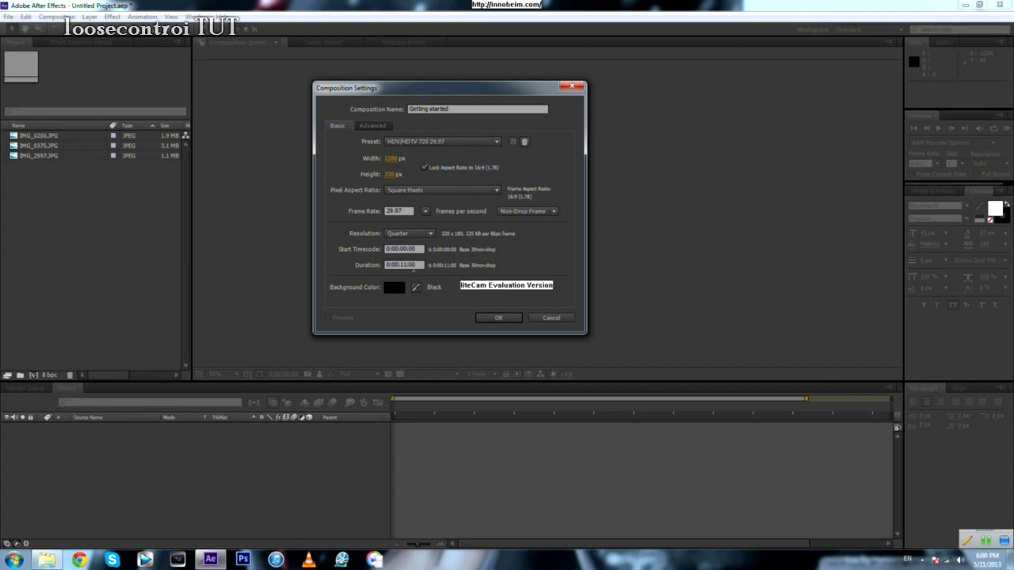
{"action": "left_click", "coordinate": [497, 318]}
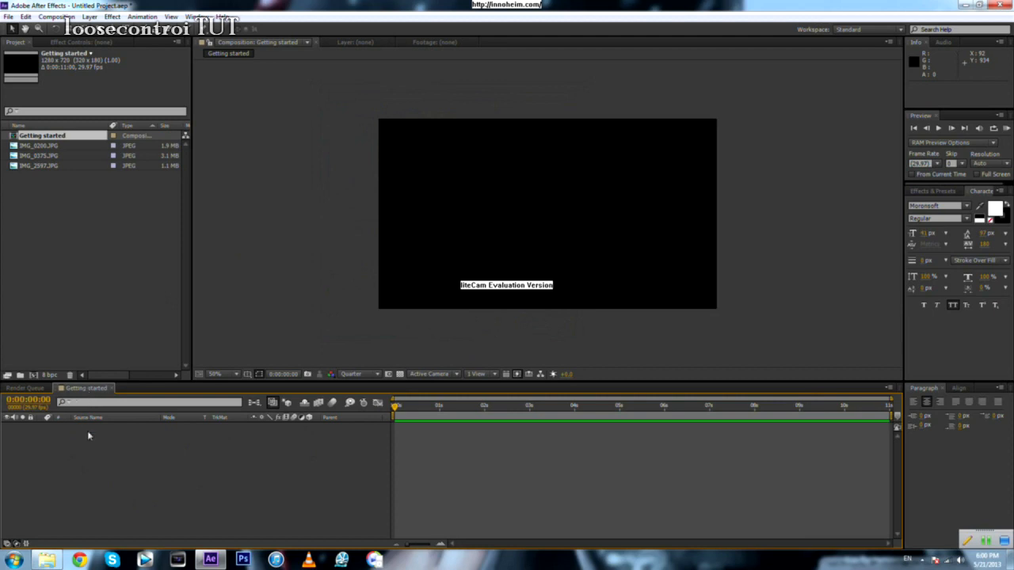
Step: Add IMG_0200.JPG from the project to the Getting started timeline as a layer
{"action": "left_click", "coordinate": [90, 223]}
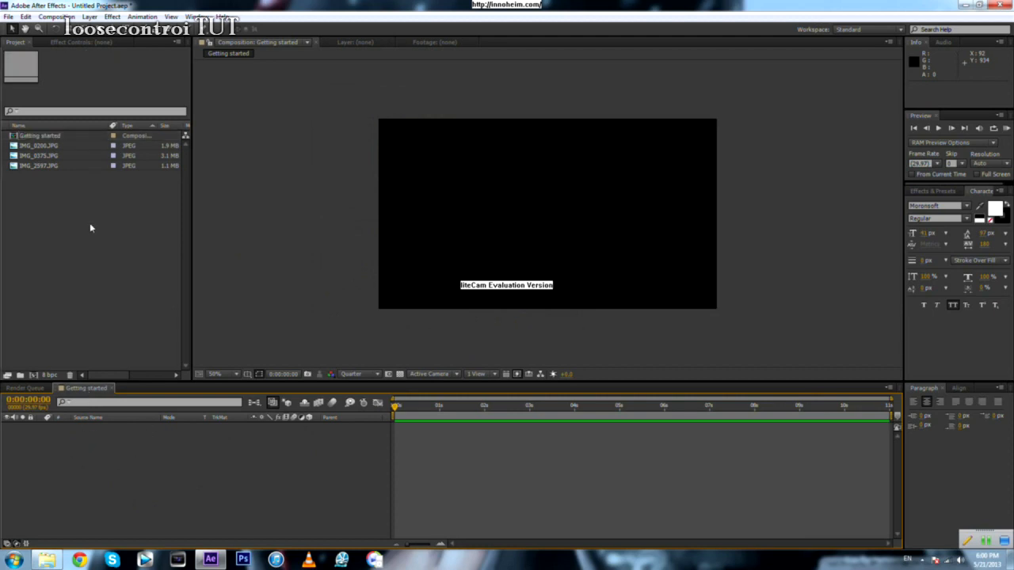
{"action": "left_click", "coordinate": [65, 150]}
{"action": "left_click_drag", "start_coordinate": [112, 277], "coordinate": [45, 147]}
{"action": "left_click", "coordinate": [45, 148]}
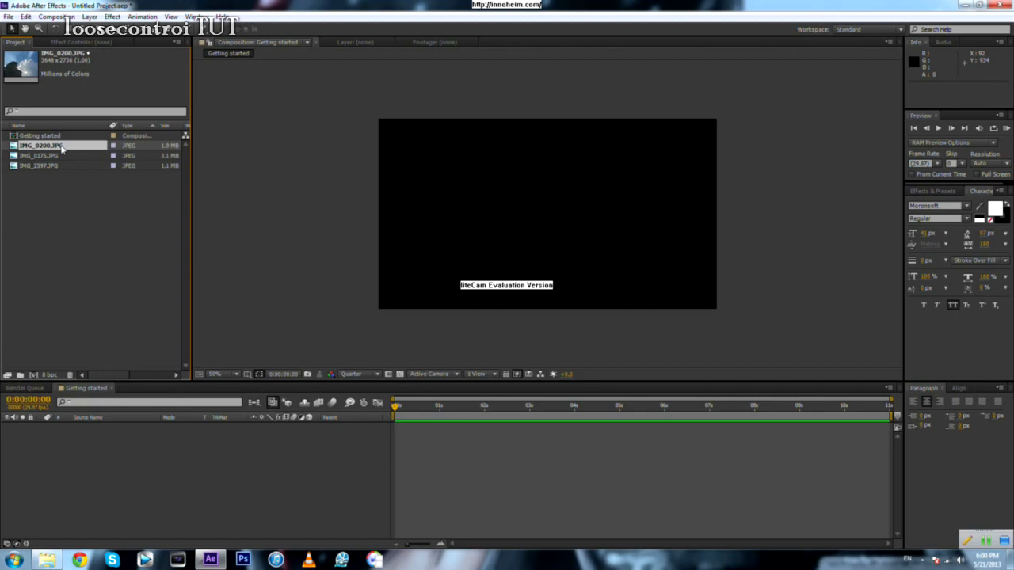
{"action": "left_click_drag", "start_coordinate": [60, 150], "coordinate": [108, 466]}
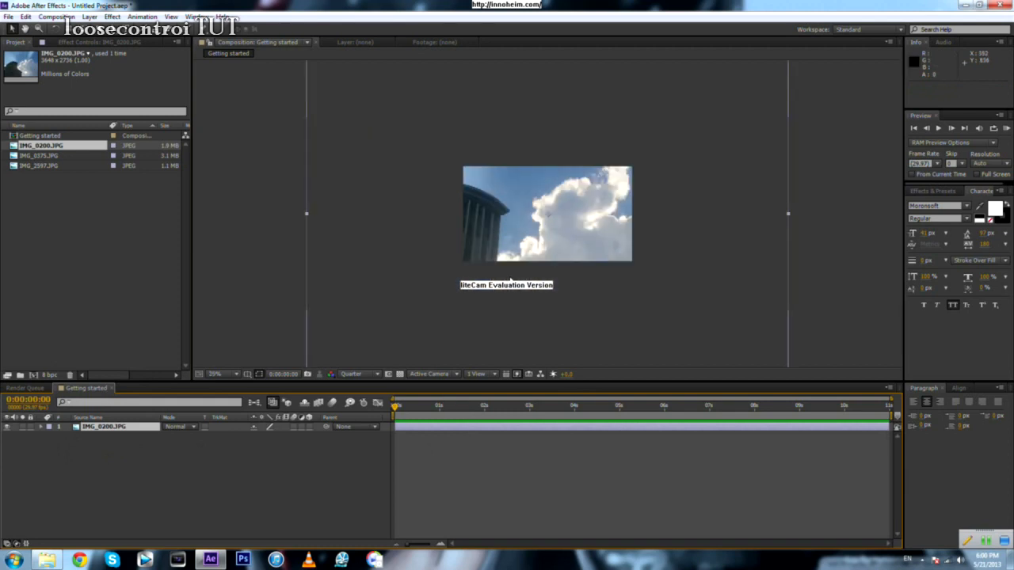
{"action": "left_click_drag", "start_coordinate": [398, 413], "coordinate": [381, 441]}
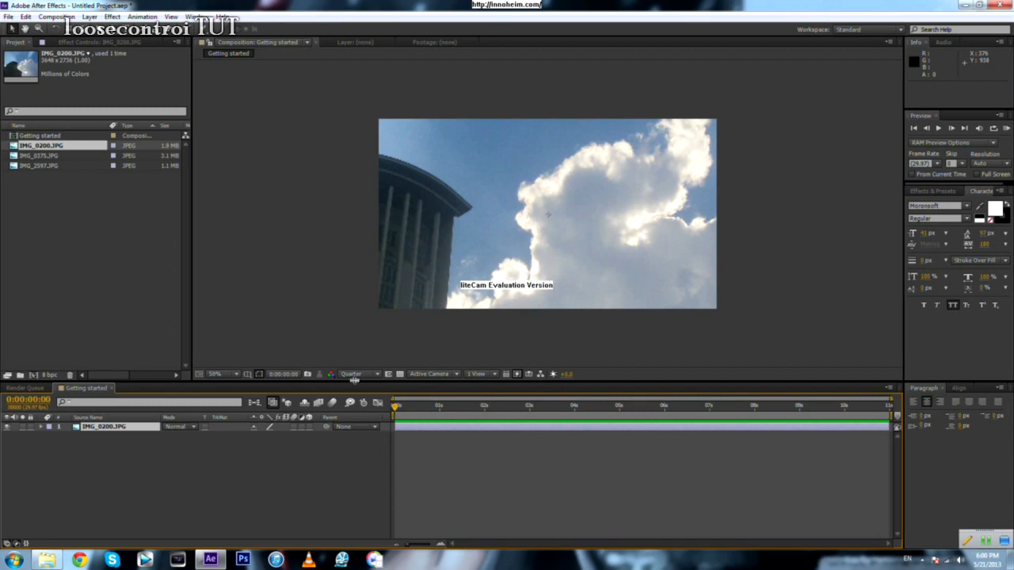
{"action": "left_click", "coordinate": [38, 233]}
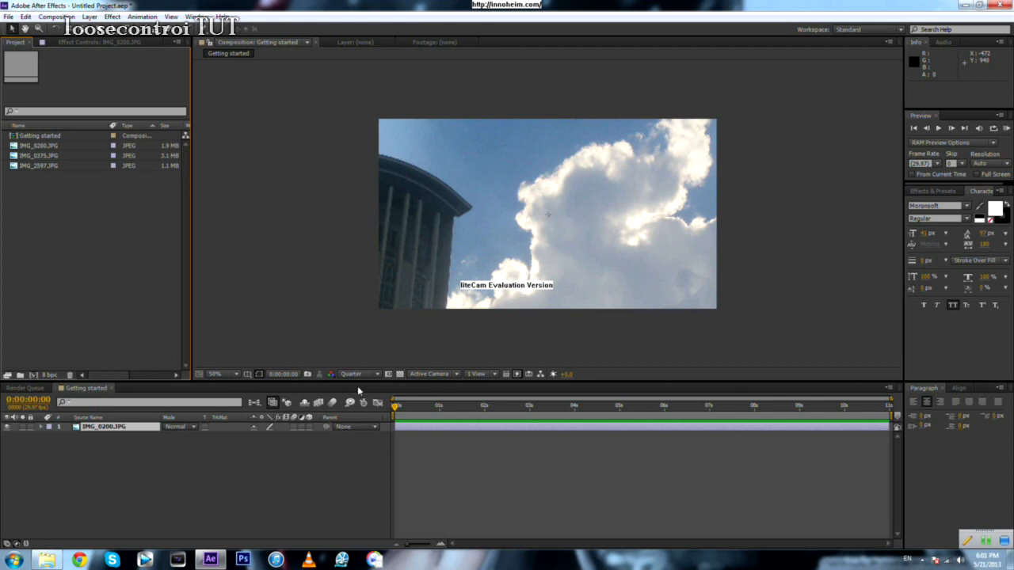
Step: Move the current time to 0:00:04:00 in the Getting started timeline
{"action": "mouse_move", "coordinate": [395, 407]}
{"action": "left_mouse_down"}
{"action": "mouse_move", "coordinate": [404, 410]}
{"action": "mouse_move", "coordinate": [395, 408]}
{"action": "left_mouse_up"}
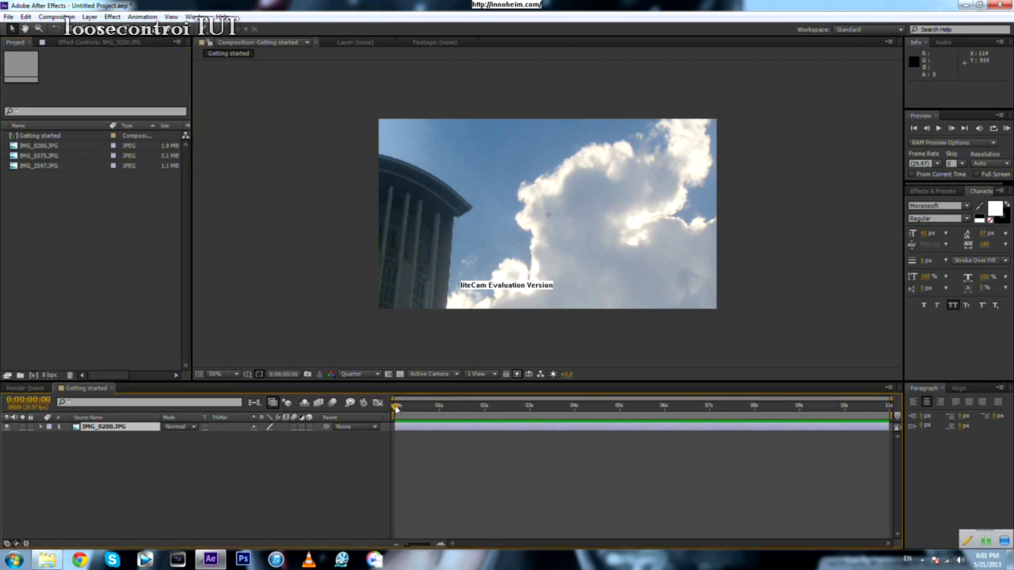
{"action": "left_click", "coordinate": [408, 409]}
{"action": "left_click_drag", "start_coordinate": [408, 409], "coordinate": [575, 436]}
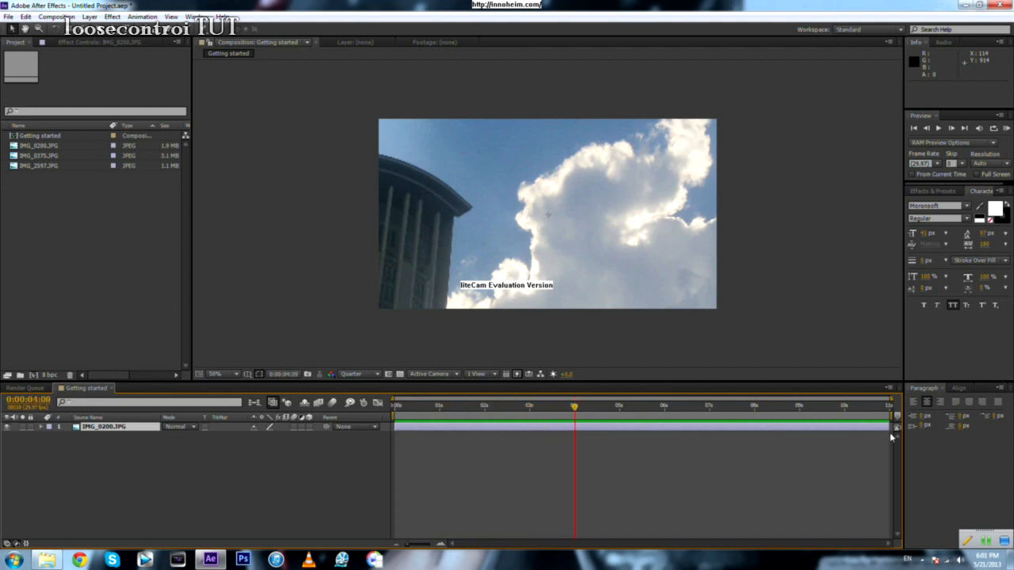
Step: Try trimming the IMG_0200 layer's end to the 4-second mark, and extend it back to the composition's full length
{"action": "left_click_drag", "start_coordinate": [893, 426], "coordinate": [576, 424]}
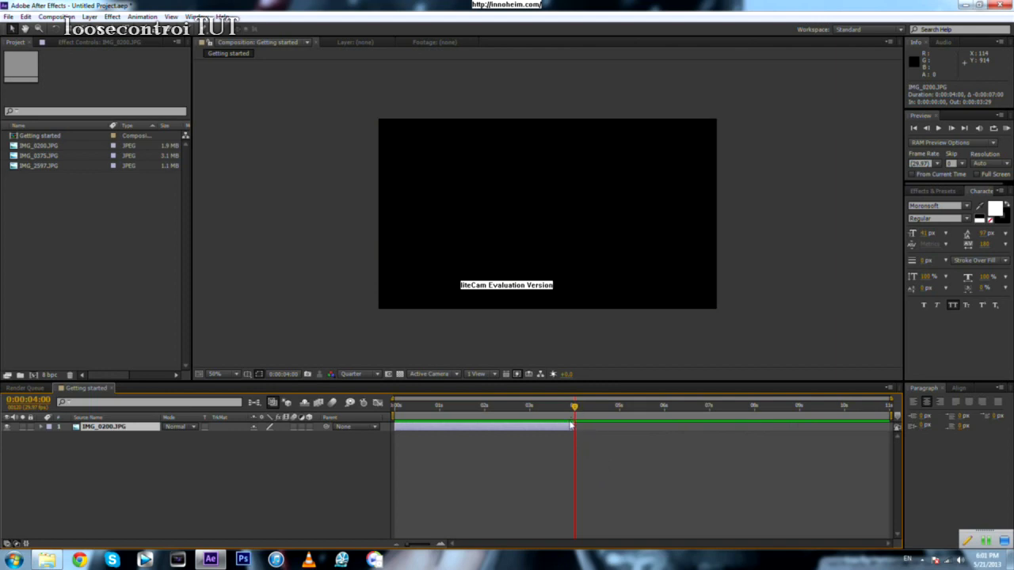
{"action": "left_click_drag", "start_coordinate": [572, 426], "coordinate": [893, 428]}
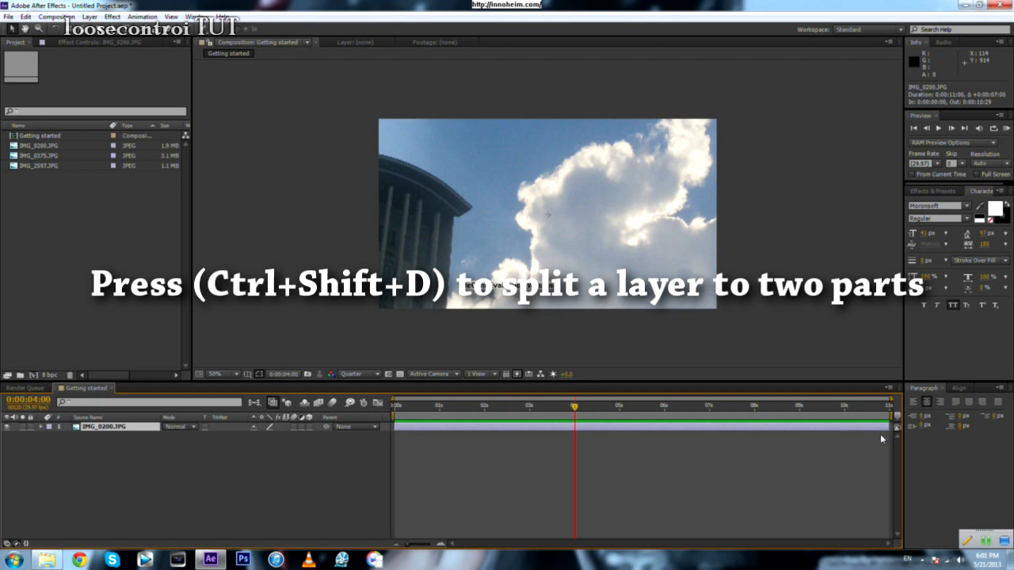
Step: Split the IMG_0200 layer at 0:00:04:00 and delete the part after the split
{"action": "key", "text": "ctrl+shift+d"}
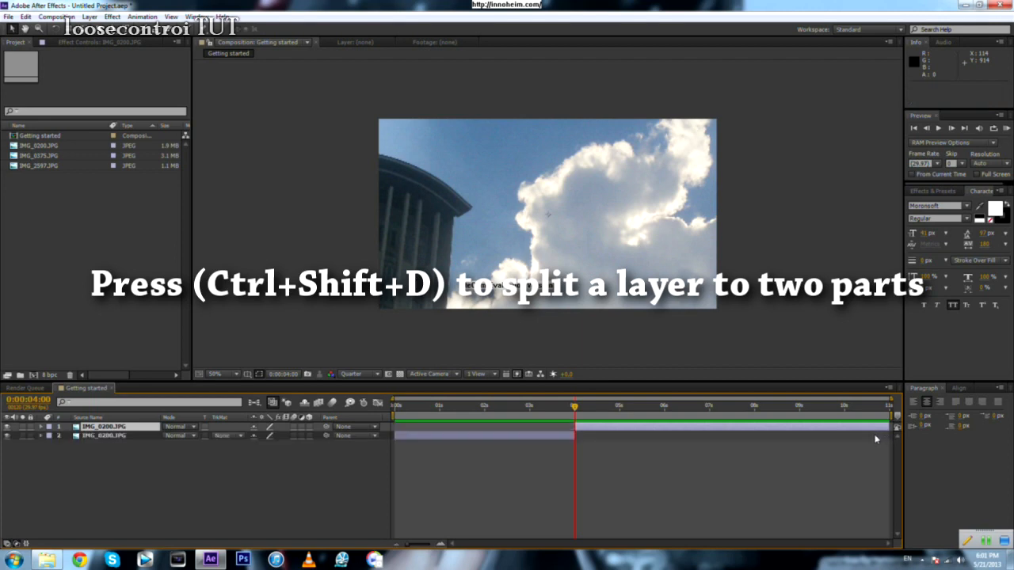
{"action": "left_click", "coordinate": [595, 430]}
{"action": "key", "text": "Delete"}
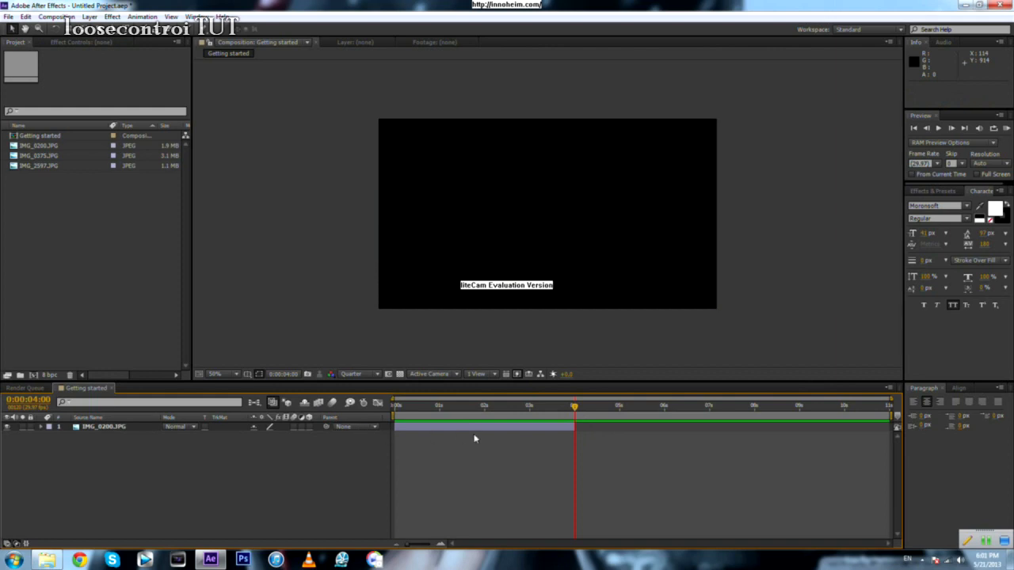
Step: Move the current time to about 0:00:05:11 in the timeline
{"action": "left_click_drag", "start_coordinate": [574, 406], "coordinate": [576, 437]}
{"action": "left_click_drag", "start_coordinate": [574, 411], "coordinate": [636, 410]}
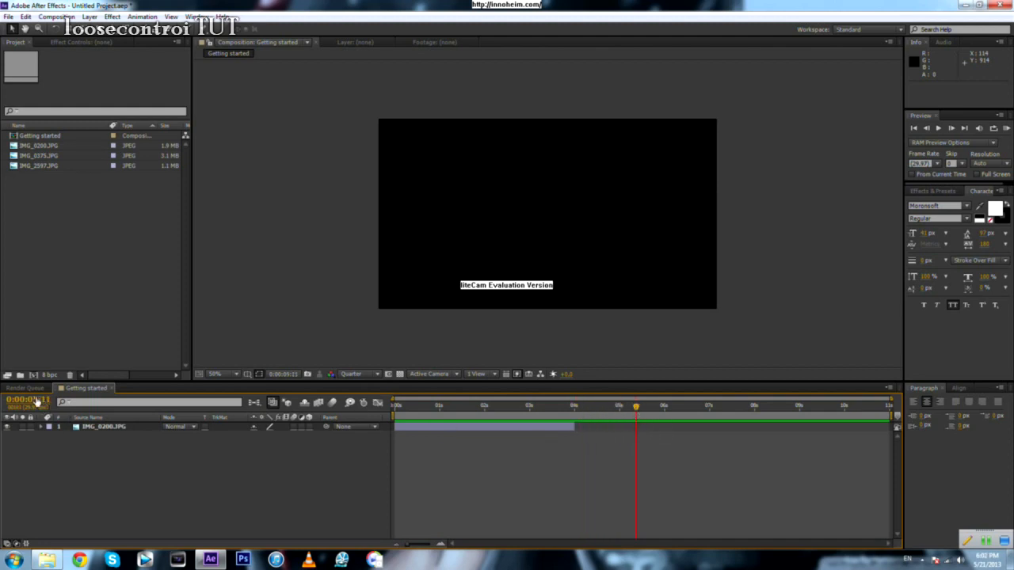
Step: Move the current time to 0:00:00:00 and add IMG_0375.JPG to the timeline beneath the IMG_0200 layer
{"action": "left_click_drag", "start_coordinate": [37, 404], "coordinate": [4, 405]}
{"action": "left_click_drag", "start_coordinate": [68, 158], "coordinate": [350, 462]}
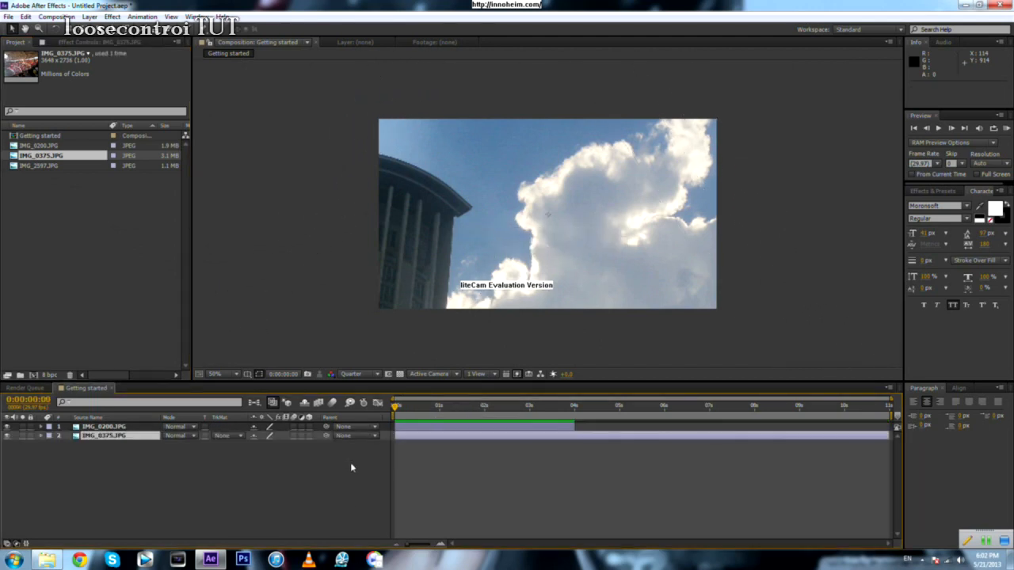
Step: Move the current time to 0:00:04:00 and step back frame by frame to 0:00:03:00
{"action": "left_click_drag", "start_coordinate": [395, 407], "coordinate": [575, 458]}
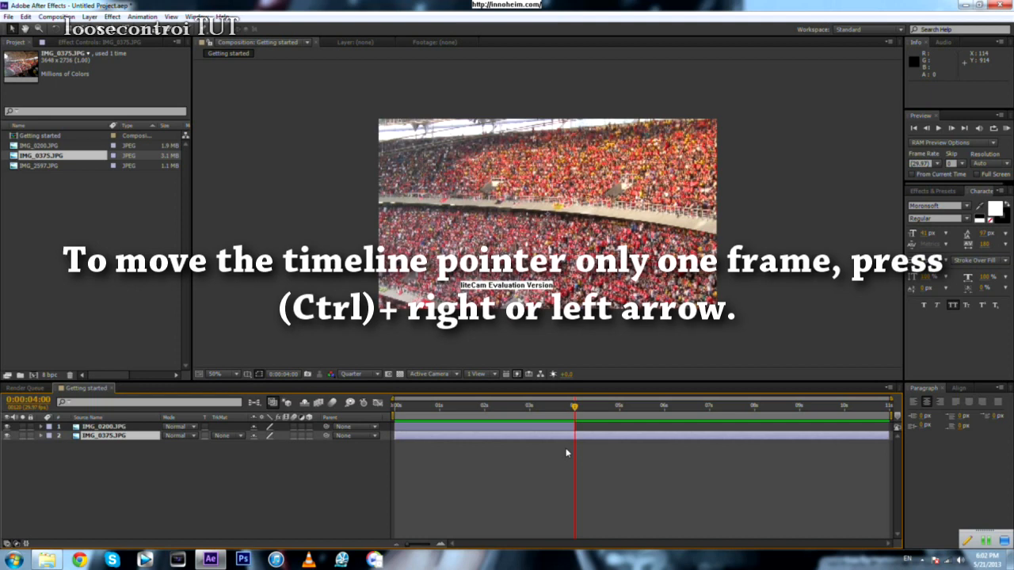
{"action": "key", "text": "ctrl+Left"}
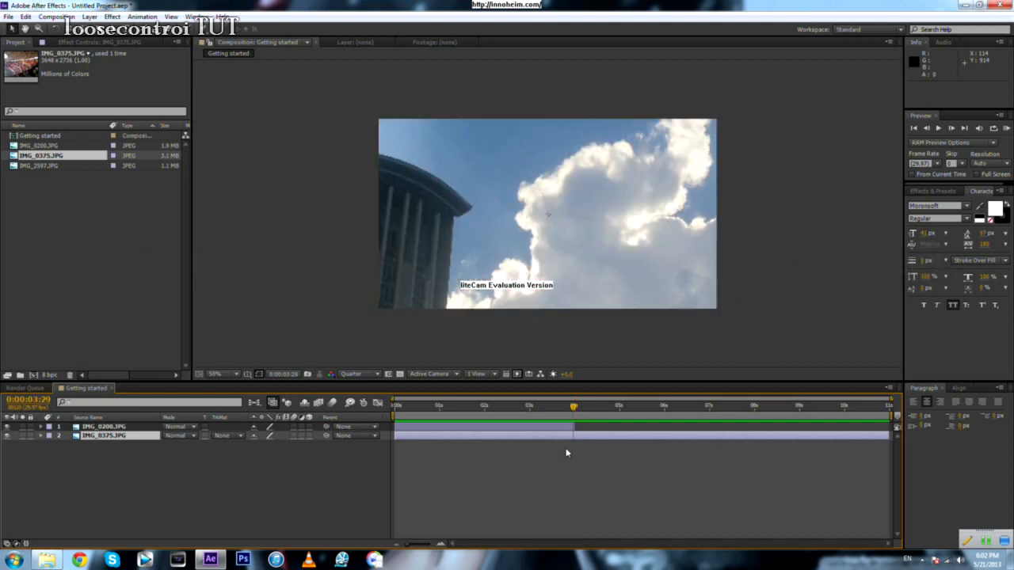
{"action": "key", "text": "ctrl+Left"}
{"action": "key", "text": "ctrl+Left"}
{"action": "key", "text": "ctrl+Left"}
{"action": "key", "text": "ctrl+Left"}
{"action": "key", "text": "ctrl+Left"}
{"action": "key", "text": "ctrl+Left"}
{"action": "key", "text": "ctrl+Left"}
{"action": "key", "text": "ctrl+Left"}
{"action": "key", "text": "ctrl+Left"}
{"action": "key", "text": "ctrl+Left"}
{"action": "key", "text": "ctrl+Left"}
{"action": "key", "text": "ctrl+Left"}
{"action": "key", "text": "ctrl+Left"}
{"action": "key", "text": "ctrl+Left"}
{"action": "key", "text": "ctrl+Left"}
{"action": "key", "text": "ctrl+Left"}
{"action": "key", "text": "ctrl+Left"}
{"action": "key", "text": "ctrl+Left"}
{"action": "key", "text": "ctrl+Left"}
{"action": "key", "text": "ctrl+Left"}
{"action": "key", "text": "ctrl+Left"}
{"action": "key", "text": "ctrl+Left"}
{"action": "key", "text": "ctrl+Left"}
{"action": "key", "text": "ctrl+Left"}
{"action": "key", "text": "ctrl+Left"}
{"action": "key", "text": "ctrl+Left"}
{"action": "key", "text": "ctrl+Left"}
{"action": "key", "text": "ctrl+Left"}
{"action": "key", "text": "ctrl+Left"}
Step: Split the IMG_0375 layer at 0:00:03:00 and delete the part before the split
{"action": "left_click", "coordinate": [109, 436]}
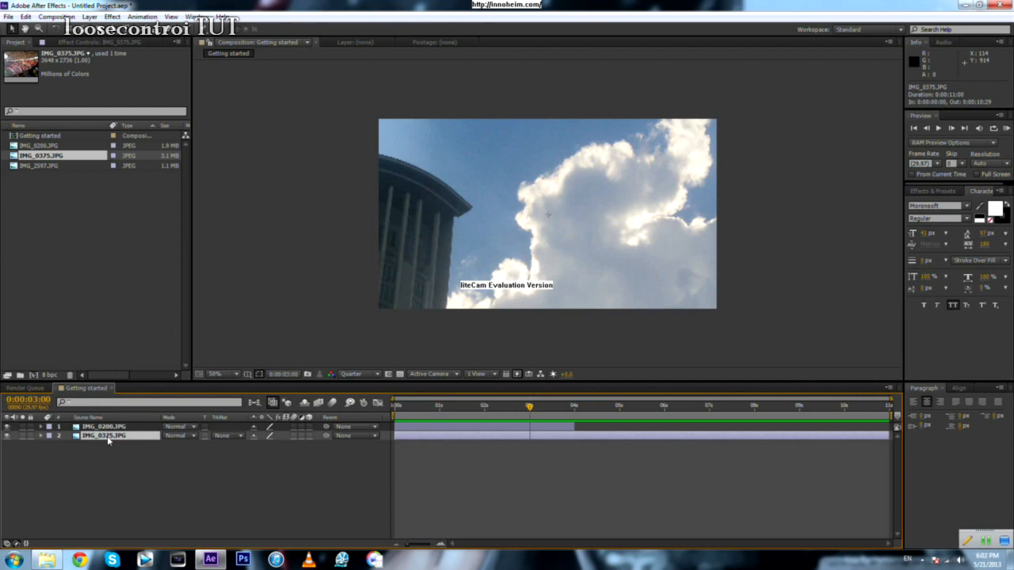
{"action": "key", "text": "ctrl+shift+d"}
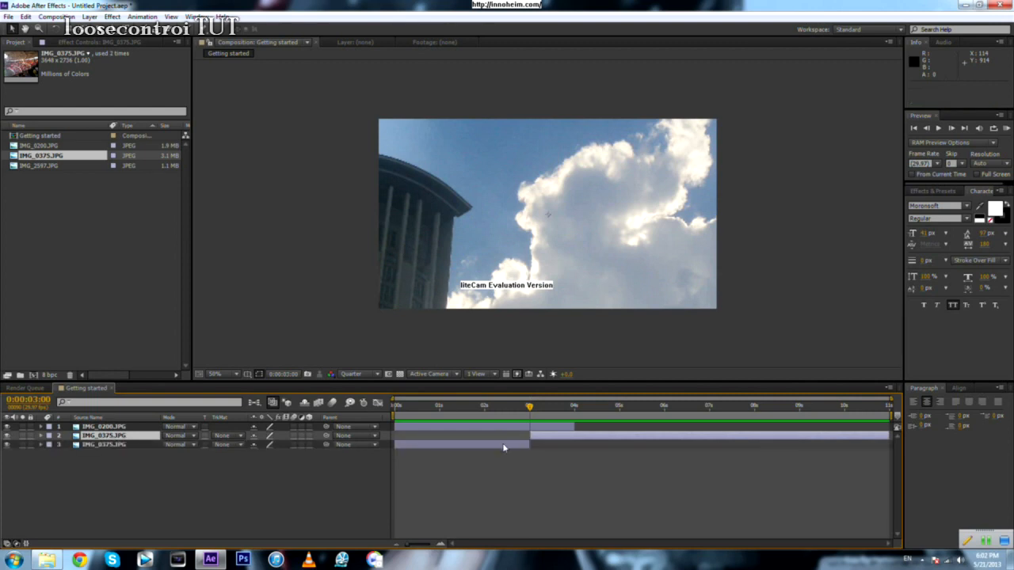
{"action": "left_click", "coordinate": [502, 448]}
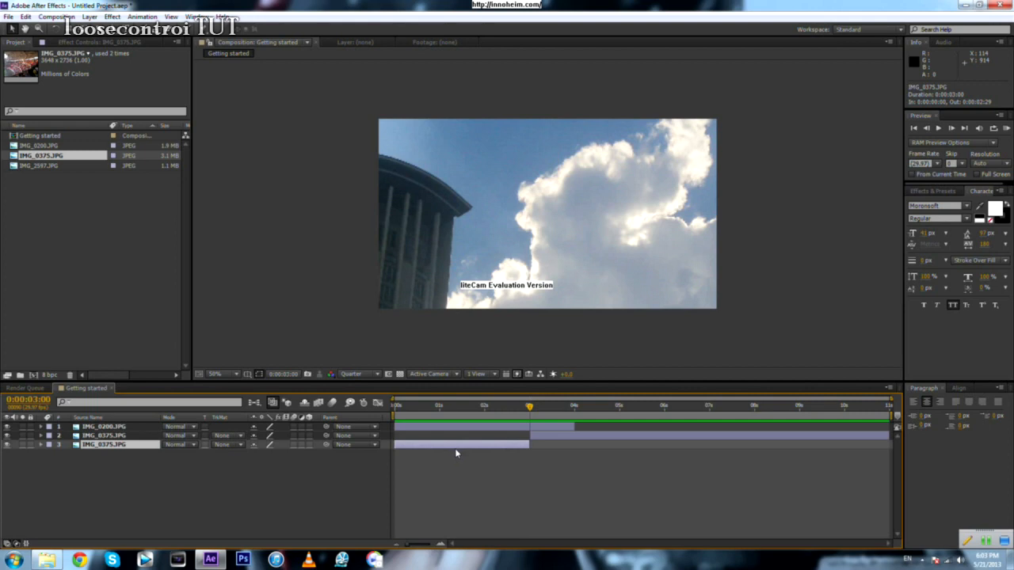
{"action": "key", "text": "Delete"}
Step: Split the IMG_0375 layer at 0:00:08:00 and delete the part after the split
{"action": "left_click_drag", "start_coordinate": [533, 407], "coordinate": [575, 406]}
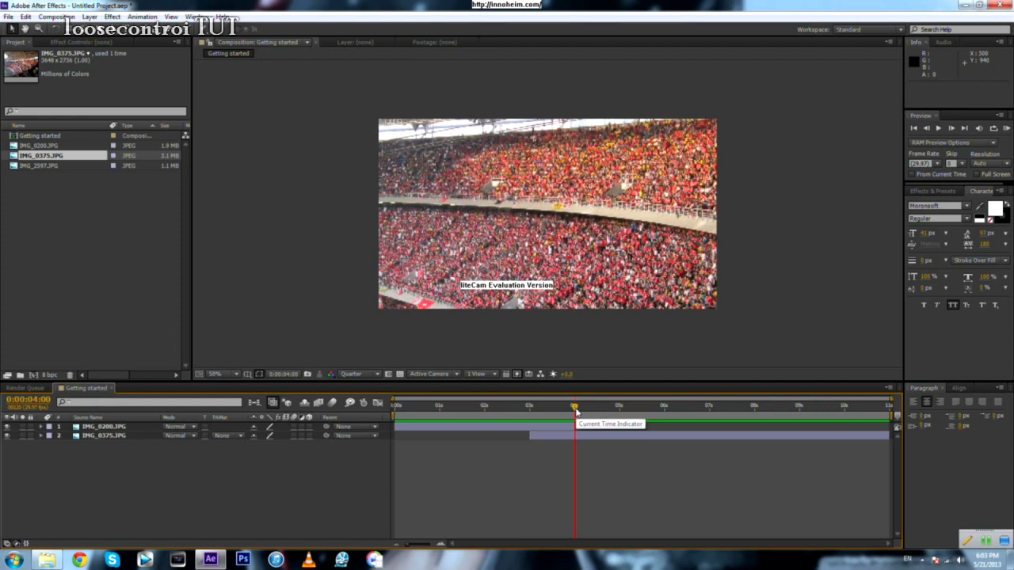
{"action": "left_click", "coordinate": [36, 403]}
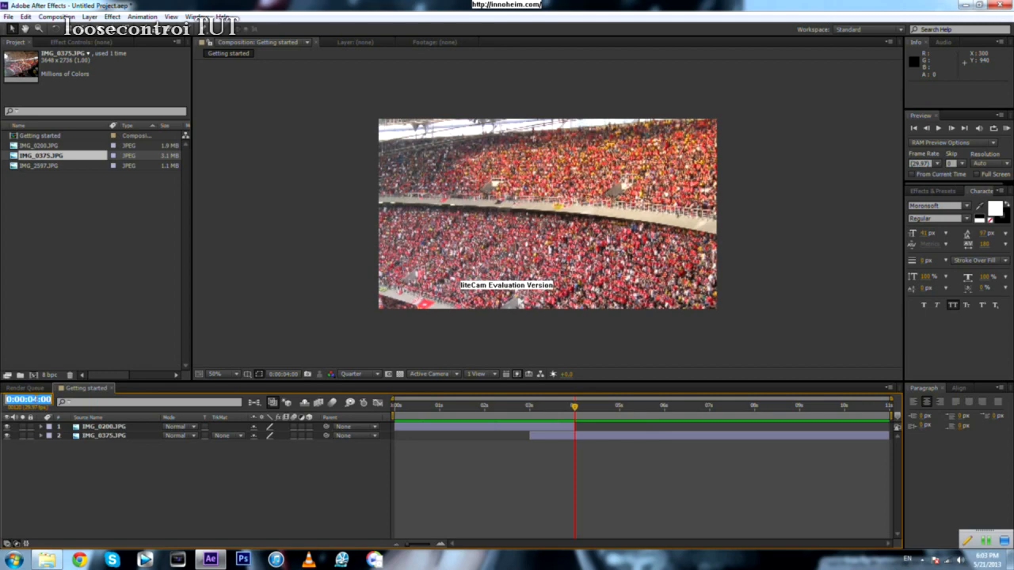
{"action": "left_click", "coordinate": [35, 399]}
{"action": "type", "text": "8"}
{"action": "key", "text": "Return"}
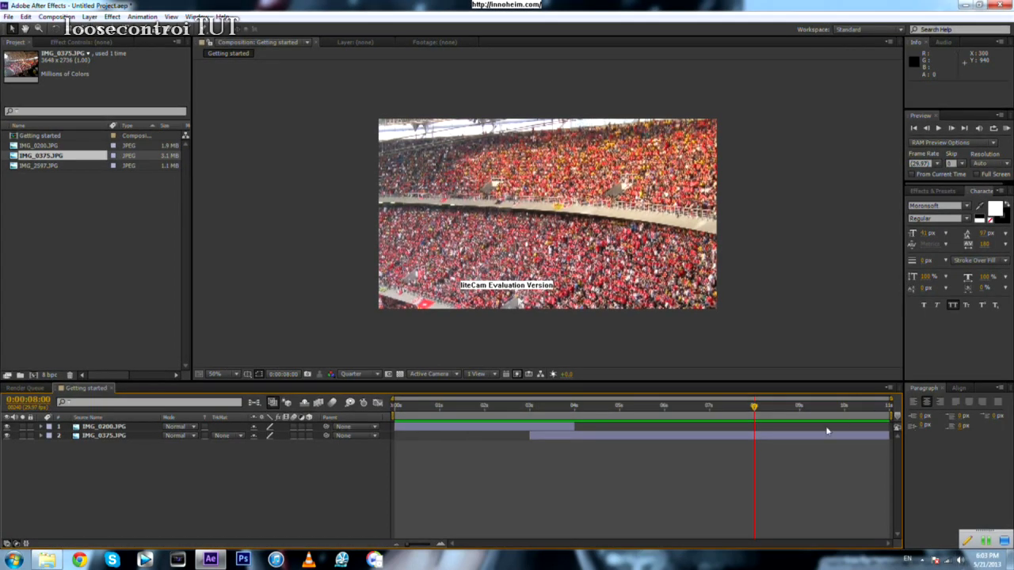
{"action": "left_click", "coordinate": [754, 438]}
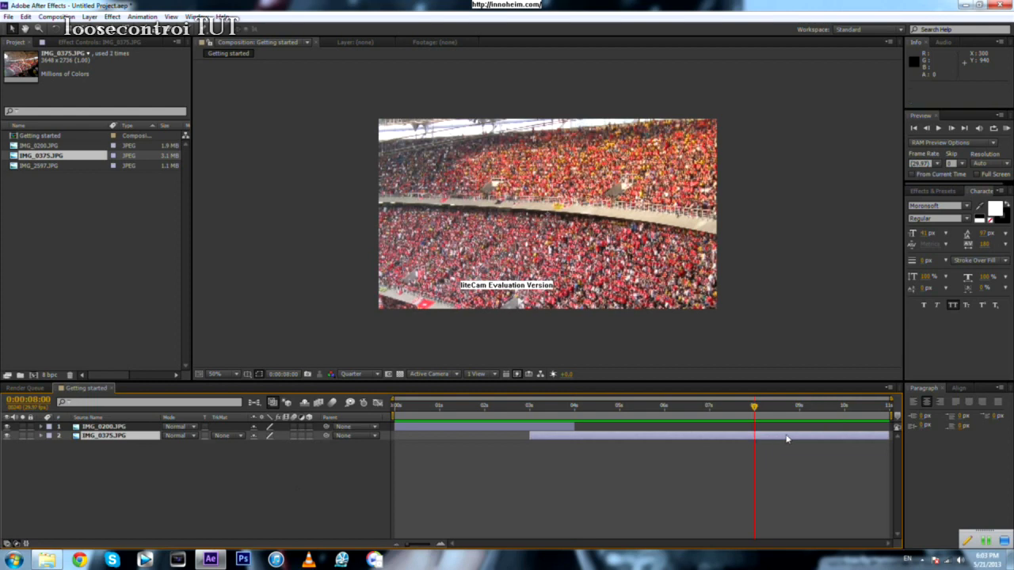
{"action": "key", "text": "ctrl+shift+d"}
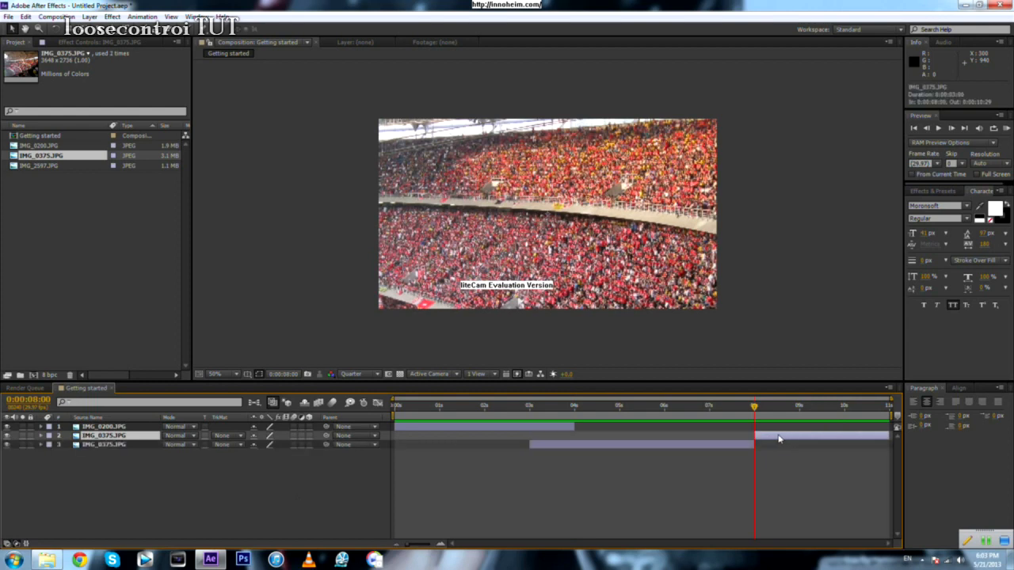
{"action": "key", "text": "Delete"}
Step: Add IMG_2597.JPG beneath the IMG_0375 layer and cut away its part before 0:00:07:00
{"action": "left_click_drag", "start_coordinate": [42, 167], "coordinate": [78, 456]}
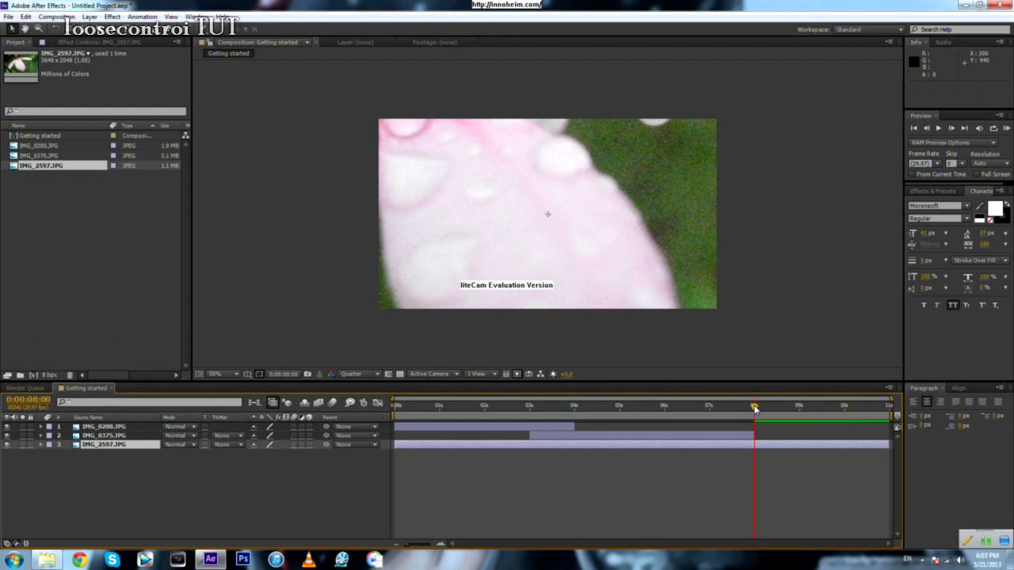
{"action": "left_click", "coordinate": [49, 399]}
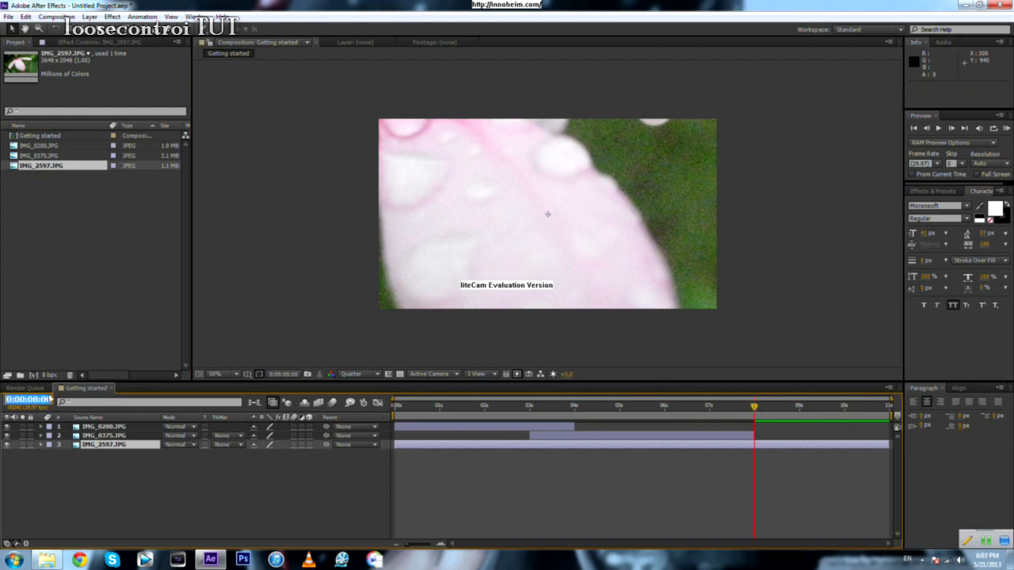
{"action": "key", "text": "Return"}
{"action": "type", "text": "700"}
{"action": "key", "text": "Return"}
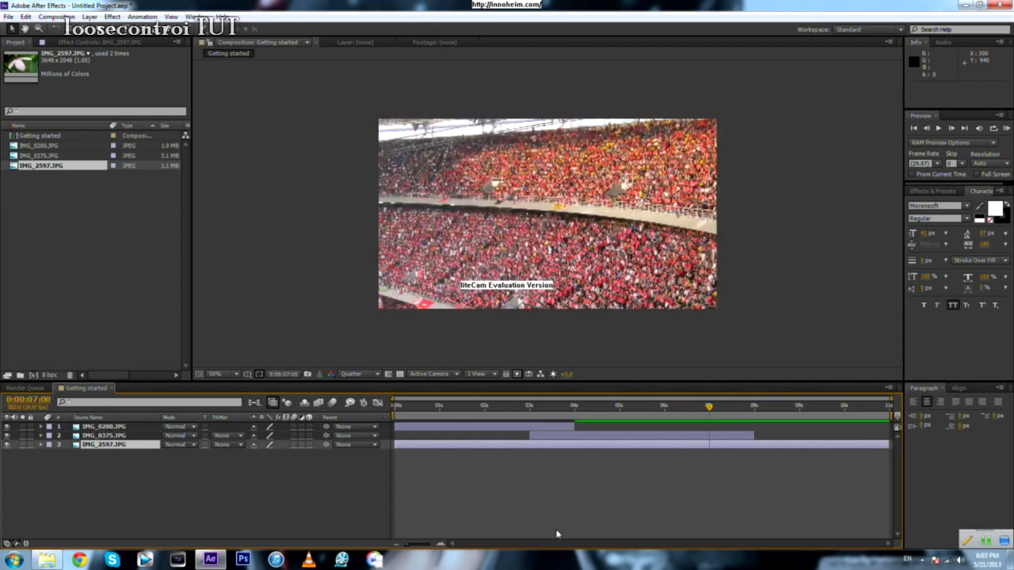
{"action": "key", "text": "alt+bracketleft"}
{"action": "left_click", "coordinate": [425, 444]}
{"action": "key", "text": "KP_0"}
Step: Scrub through to the composition's end, play a RAM preview of the three photos, and return to 0:00:00:00
{"action": "left_click_drag", "start_coordinate": [434, 420], "coordinate": [890, 425]}
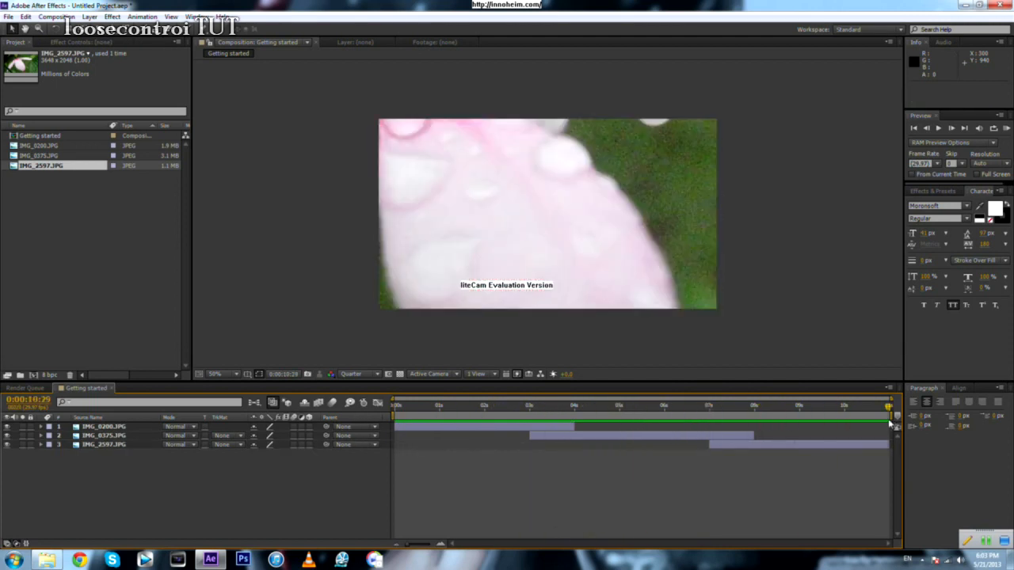
{"action": "key", "text": "Home"}
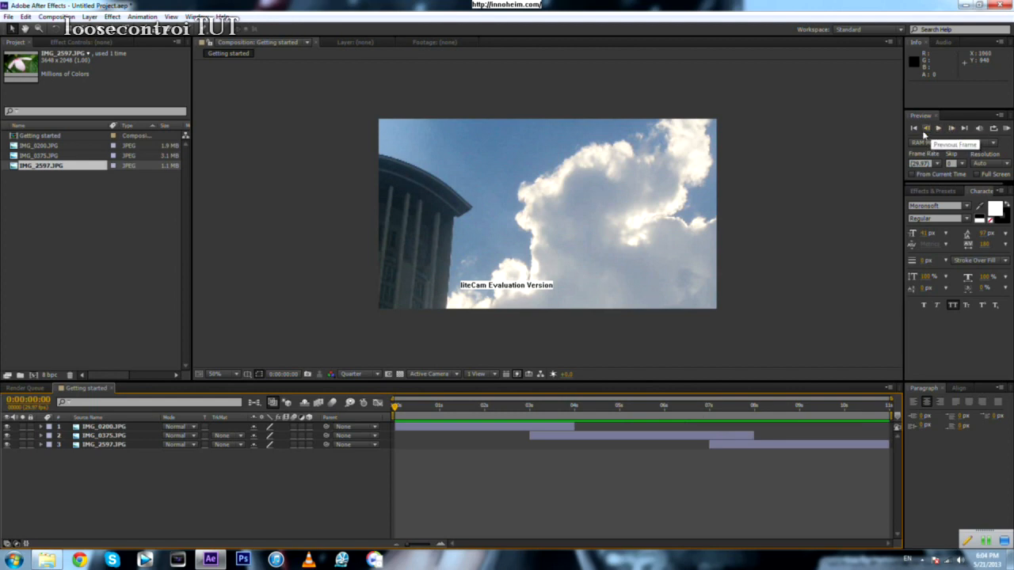
{"action": "left_click", "coordinate": [924, 134]}
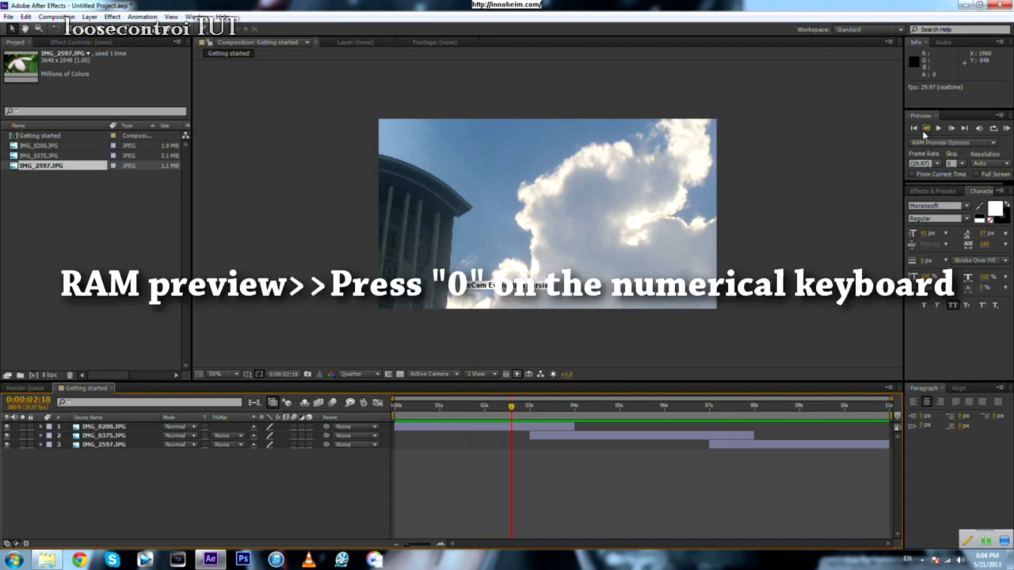
{"action": "key", "text": "KP_0"}
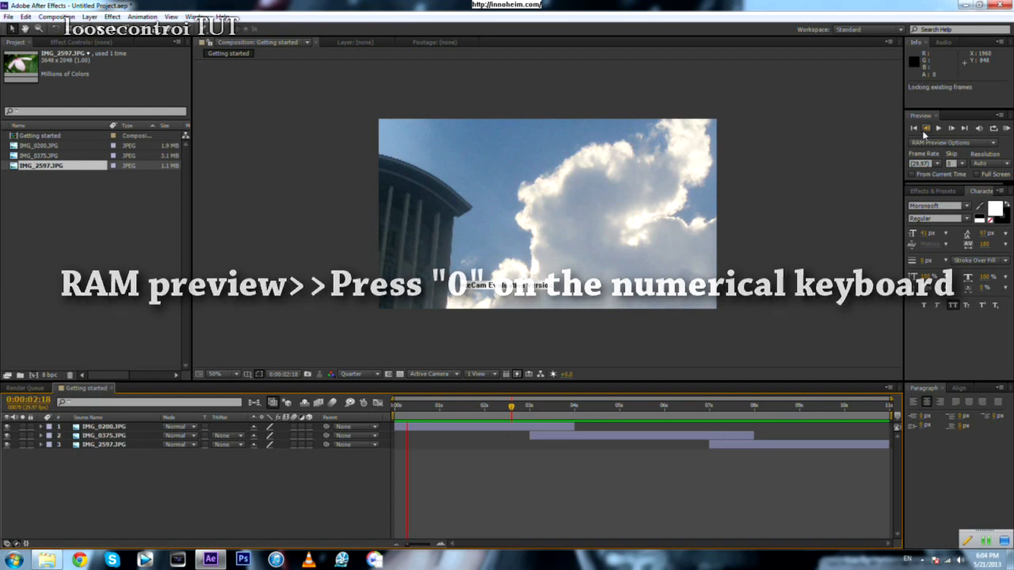
{"action": "key", "text": "KP_0"}
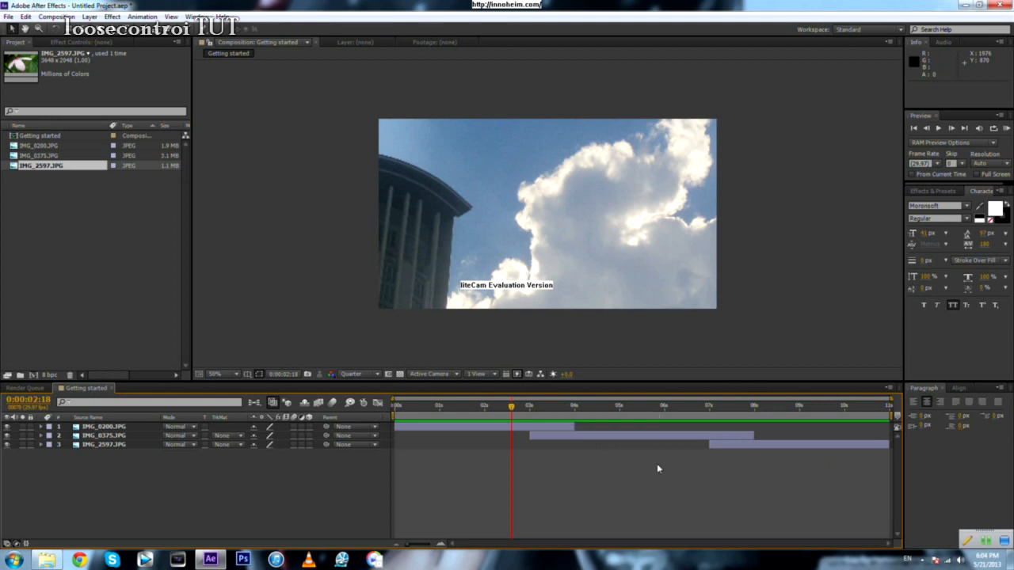
{"action": "key", "text": "Home"}
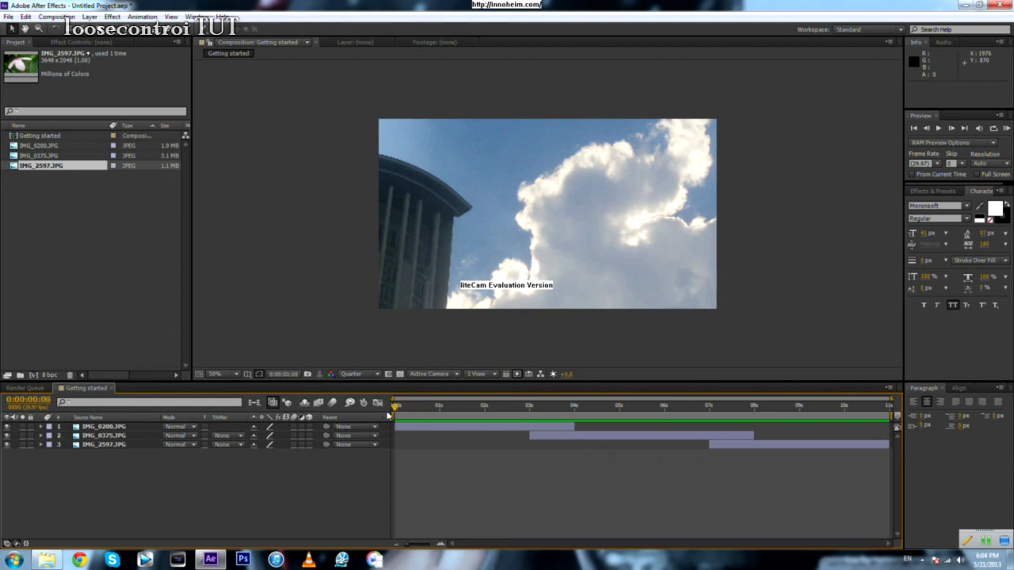
Step: Check the timing and overlaps of the three photo layers, scrubbing to 0:00:07:00 and back to the start
{"action": "left_click_drag", "start_coordinate": [395, 407], "coordinate": [371, 434]}
{"action": "left_click", "coordinate": [434, 428]}
{"action": "left_click", "coordinate": [555, 436]}
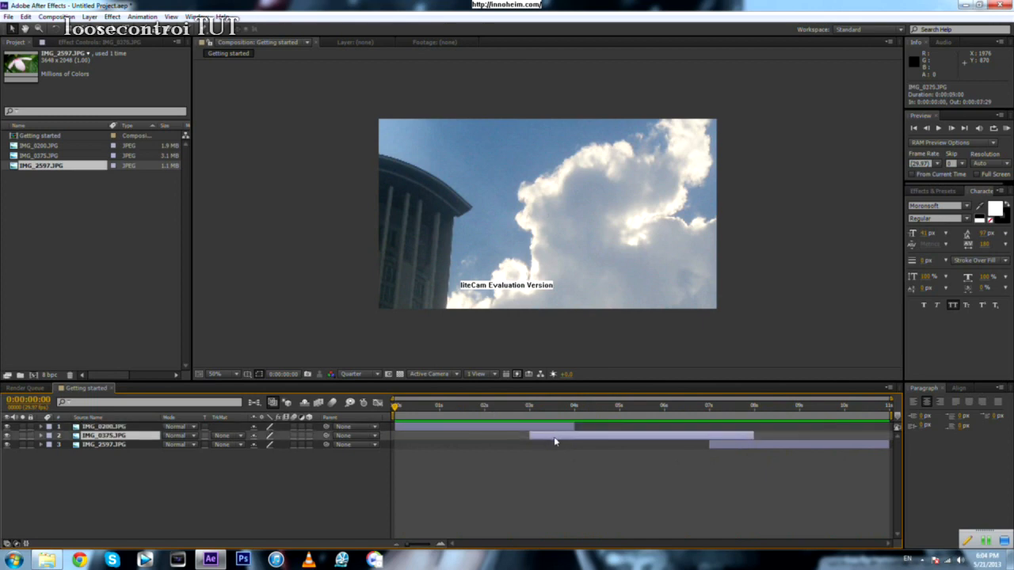
{"action": "left_click_drag", "start_coordinate": [395, 408], "coordinate": [710, 442]}
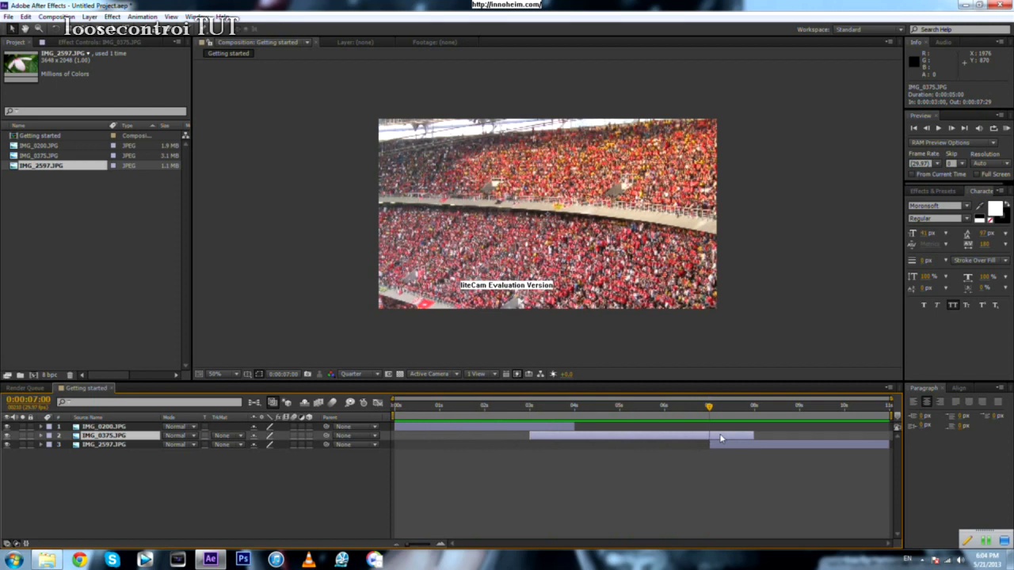
{"action": "left_click", "coordinate": [729, 444]}
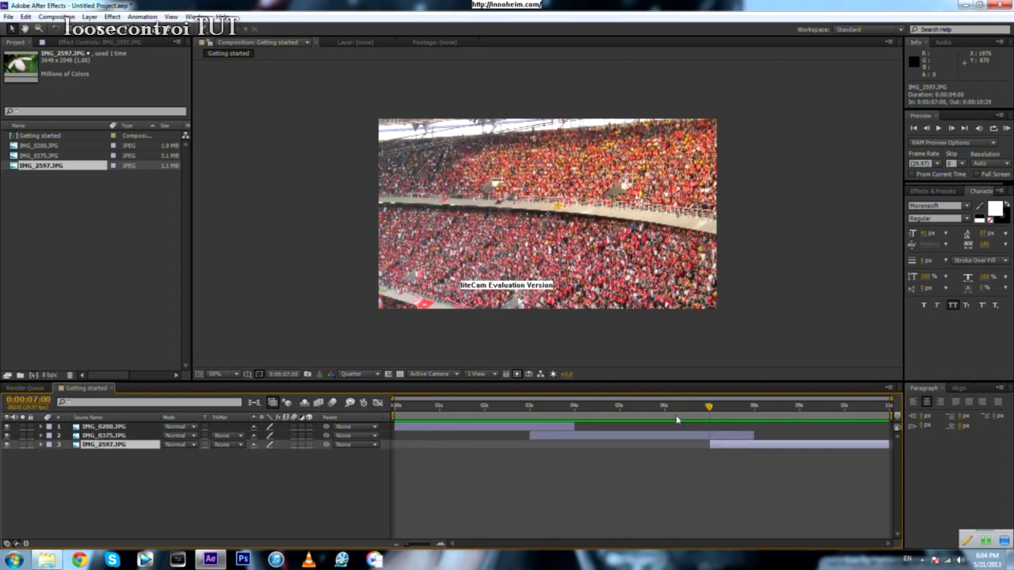
{"action": "left_click_drag", "start_coordinate": [707, 407], "coordinate": [395, 408]}
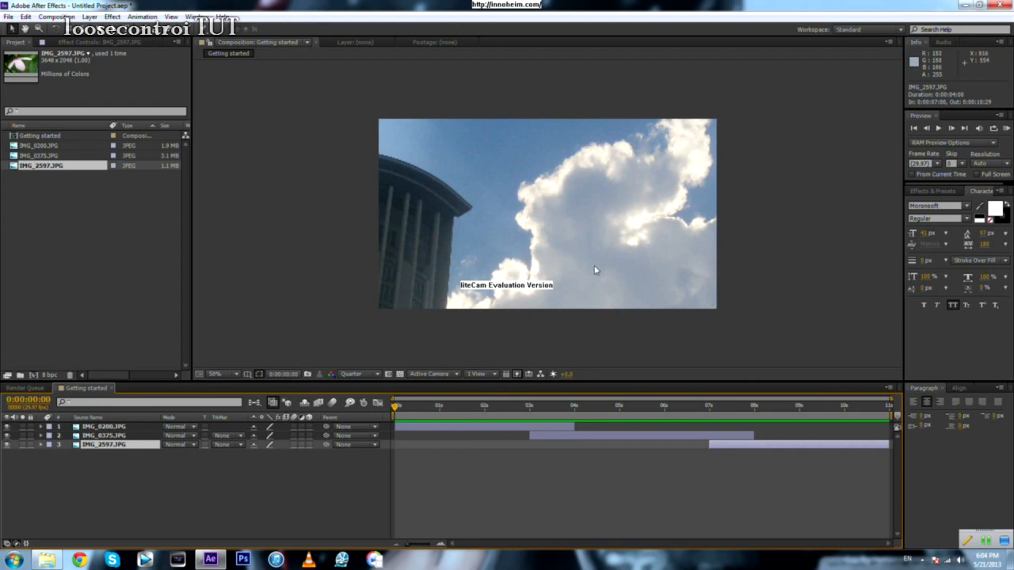
Step: Inspect the IMG_0200 layer's bounds beyond the frame at 25% view zoom and return the view to 50%
{"action": "left_click", "coordinate": [448, 426]}
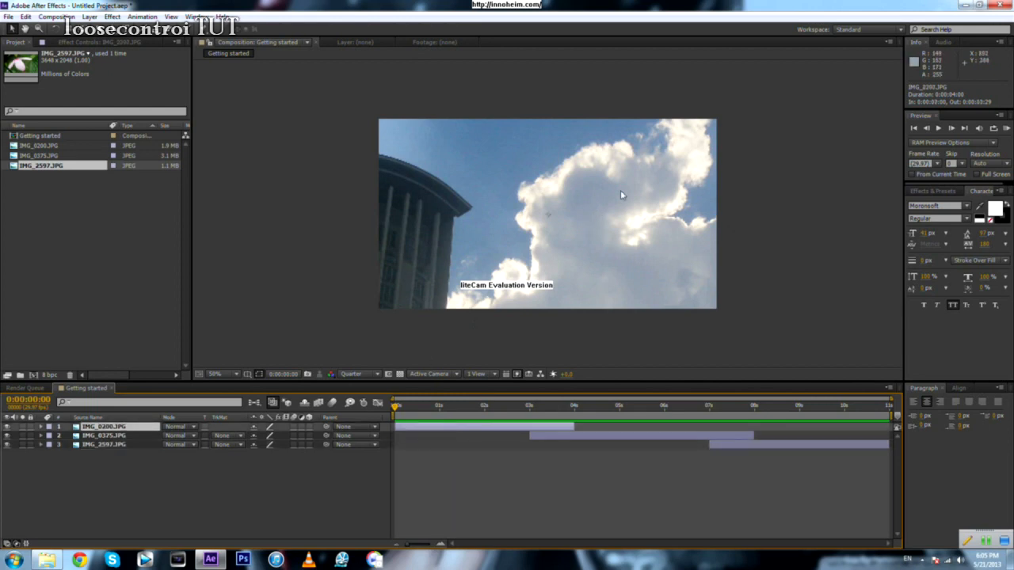
{"action": "scroll", "coordinate": [659, 184], "scroll_direction": "down", "scroll_amount": 2}
{"action": "scroll", "coordinate": [658, 186], "scroll_direction": "up", "scroll_amount": 1}
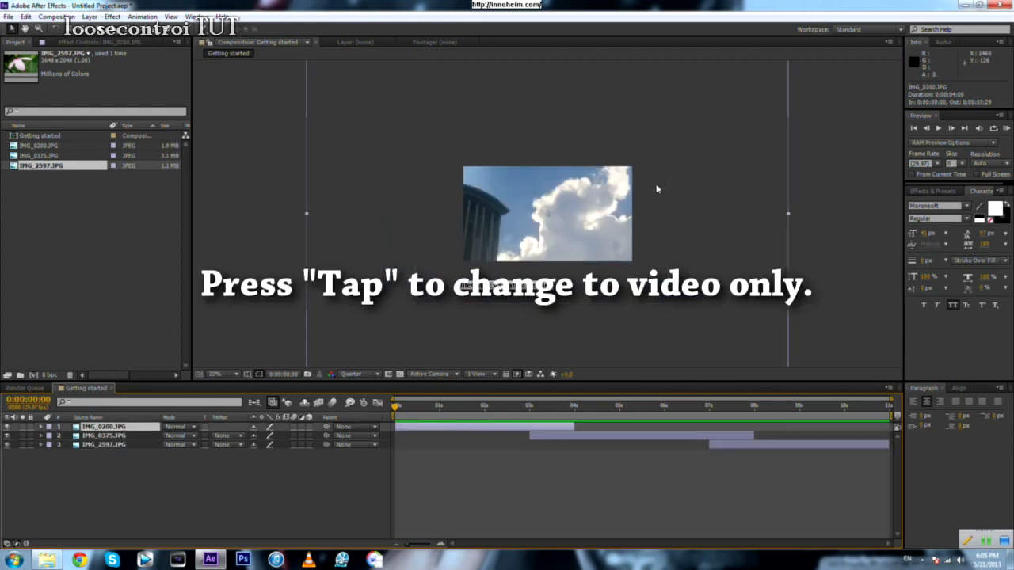
{"action": "scroll", "coordinate": [657, 190], "scroll_direction": "down", "scroll_amount": 1}
{"action": "scroll", "coordinate": [658, 190], "scroll_direction": "up", "scroll_amount": 2}
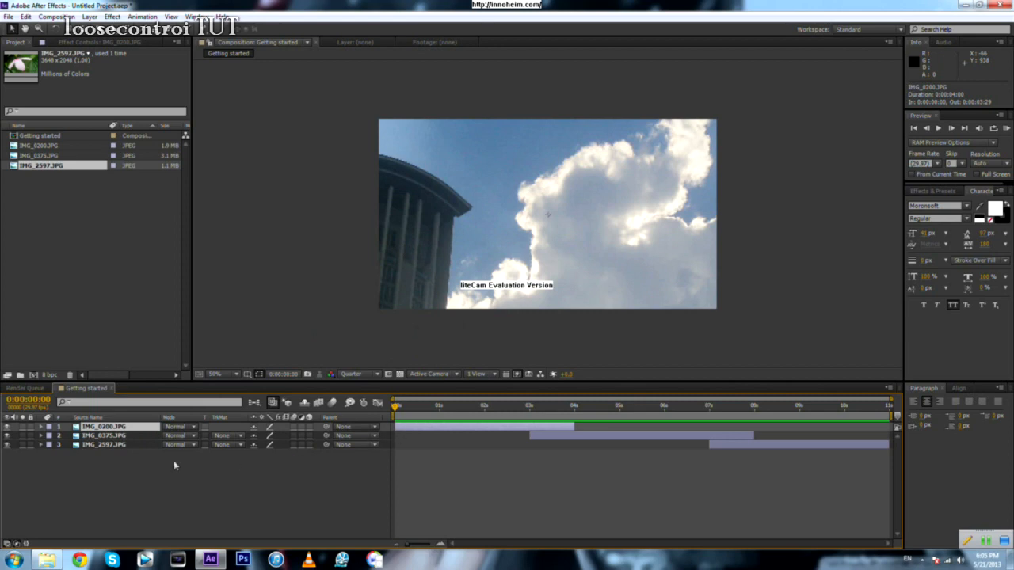
Step: Expand the Transform properties of the IMG_0200 layer
{"action": "left_click", "coordinate": [111, 483]}
{"action": "left_click", "coordinate": [98, 431]}
{"action": "left_click", "coordinate": [42, 427]}
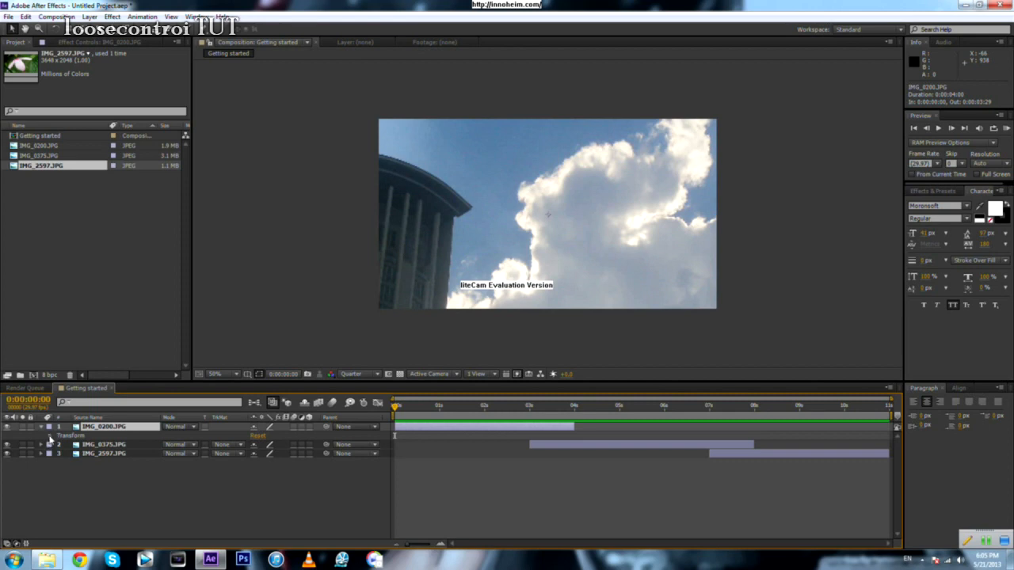
{"action": "left_click", "coordinate": [50, 436]}
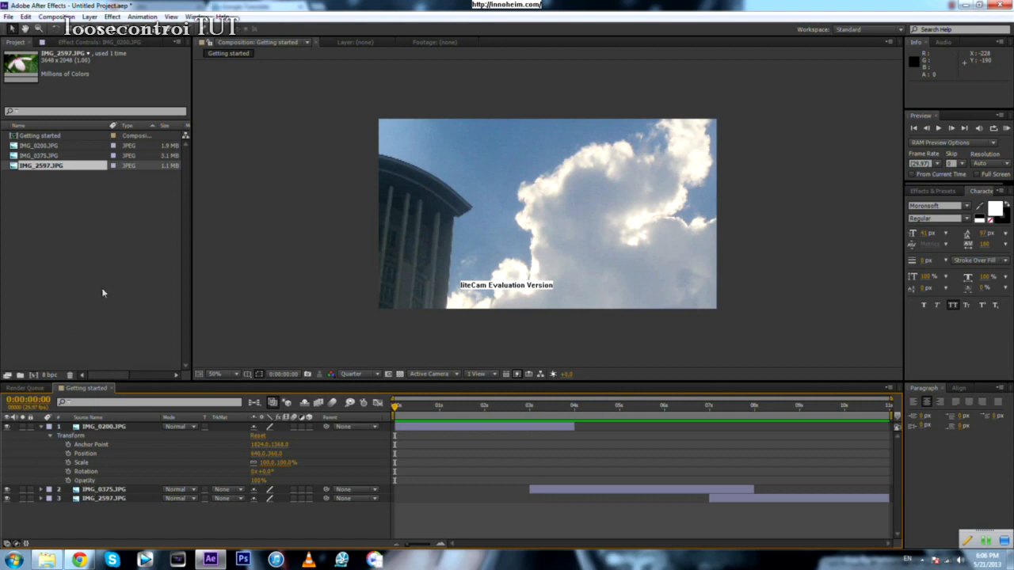
Step: Set the IMG_0200 layer's scale to 50%
{"action": "left_click", "coordinate": [98, 449]}
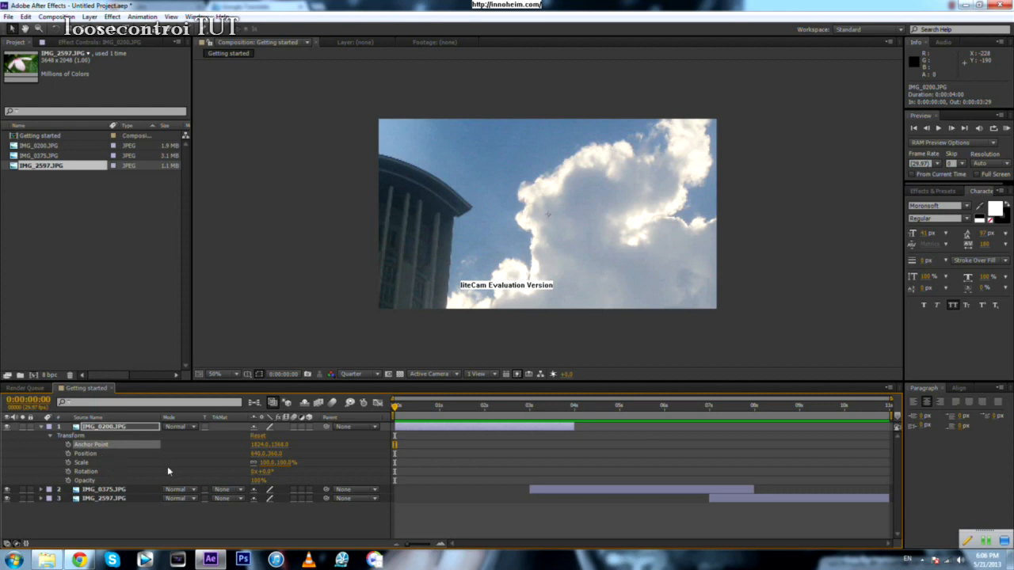
{"action": "left_click", "coordinate": [81, 464]}
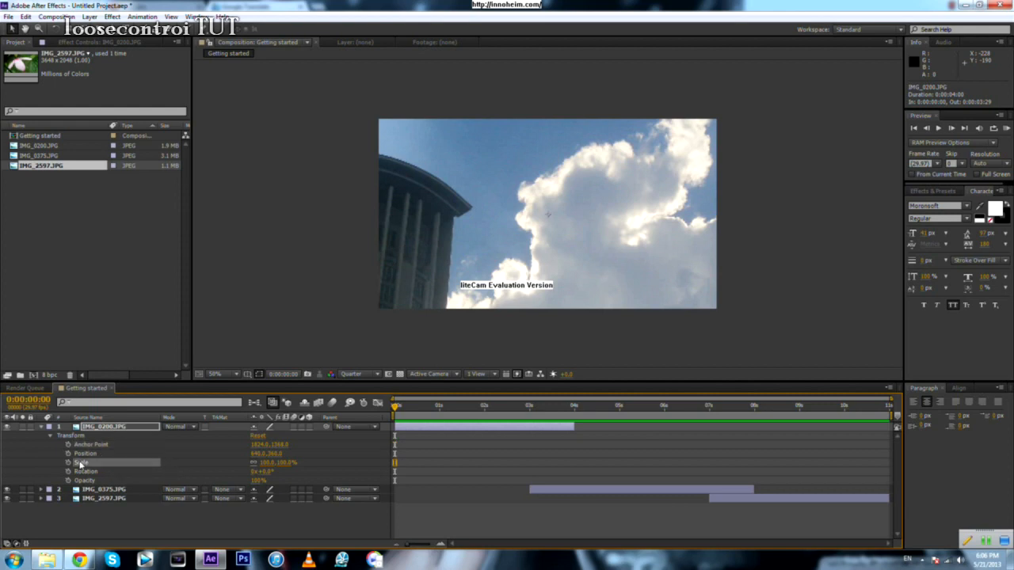
{"action": "left_click", "coordinate": [267, 464]}
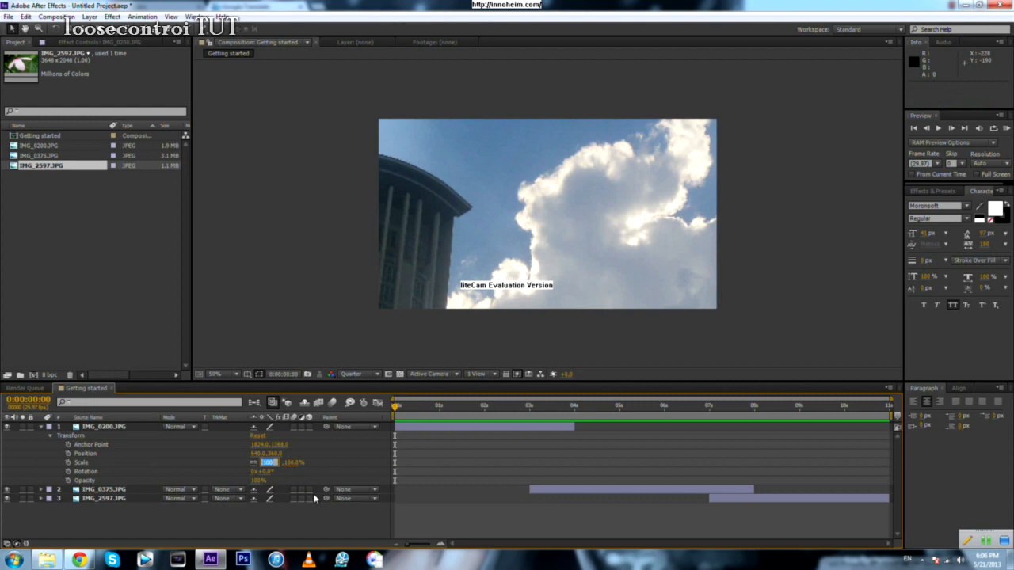
{"action": "type", "text": "50"}
{"action": "key", "text": "Return"}
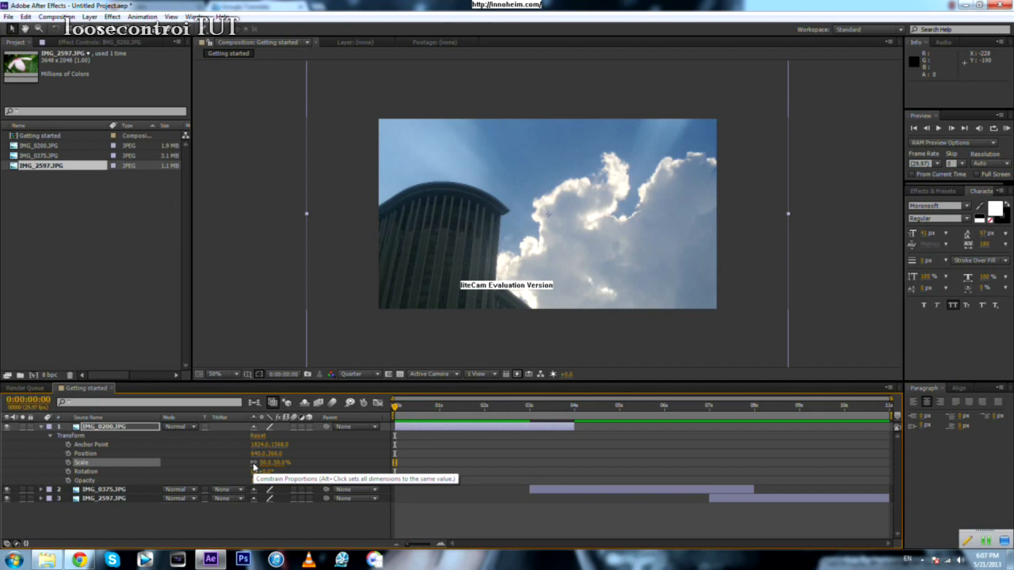
Step: Try reducing the IMG_0200 layer's scale to about 34%, and set it back to 100%
{"action": "mouse_move", "coordinate": [268, 467]}
{"action": "left_mouse_down"}
{"action": "mouse_move", "coordinate": [289, 467]}
{"action": "mouse_move", "coordinate": [267, 467]}
{"action": "left_mouse_up"}
{"action": "left_click", "coordinate": [266, 464]}
{"action": "type", "text": "100"}
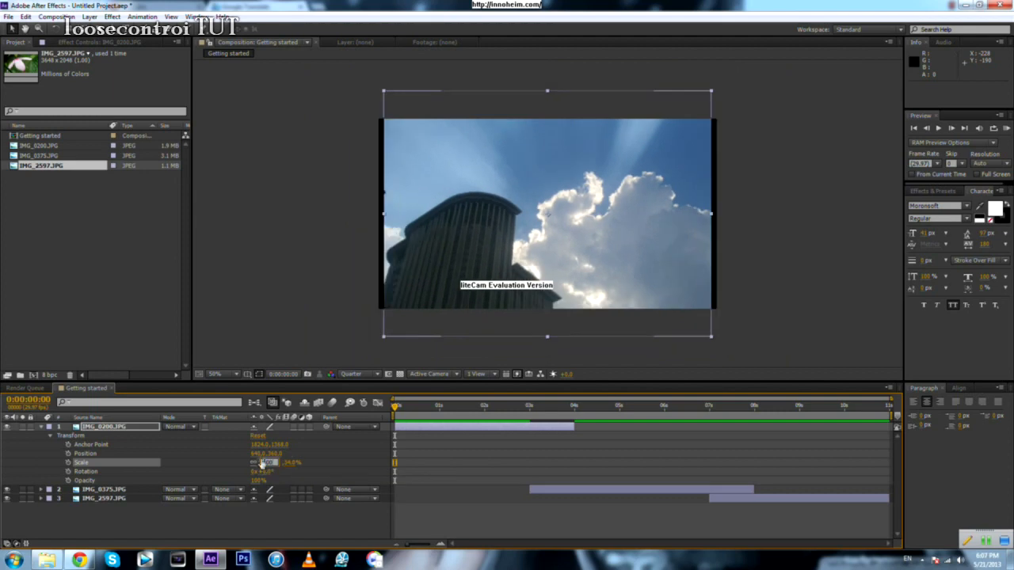
{"action": "key", "text": "Return"}
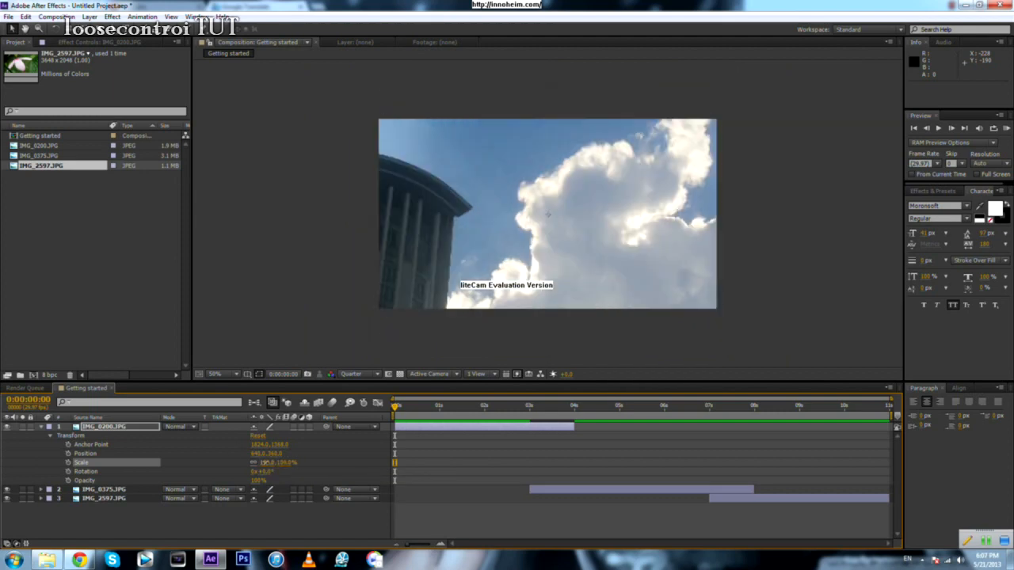
Step: Set the IMG_0200 layer's scale to 37% and the IMG_0375 layer's scale to 36%
{"action": "left_click_drag", "start_coordinate": [269, 462], "coordinate": [235, 467]}
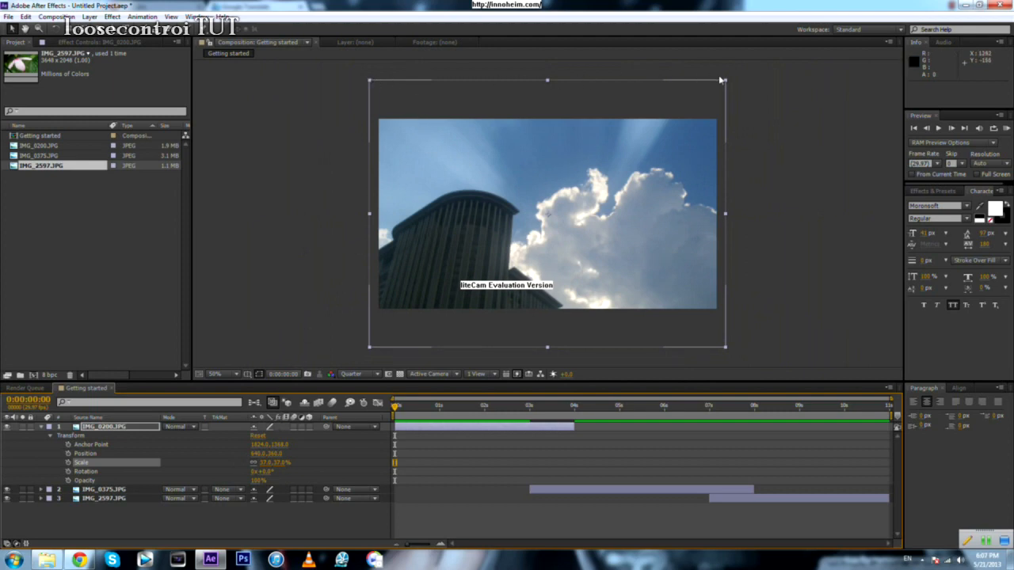
{"action": "left_click", "coordinate": [576, 491]}
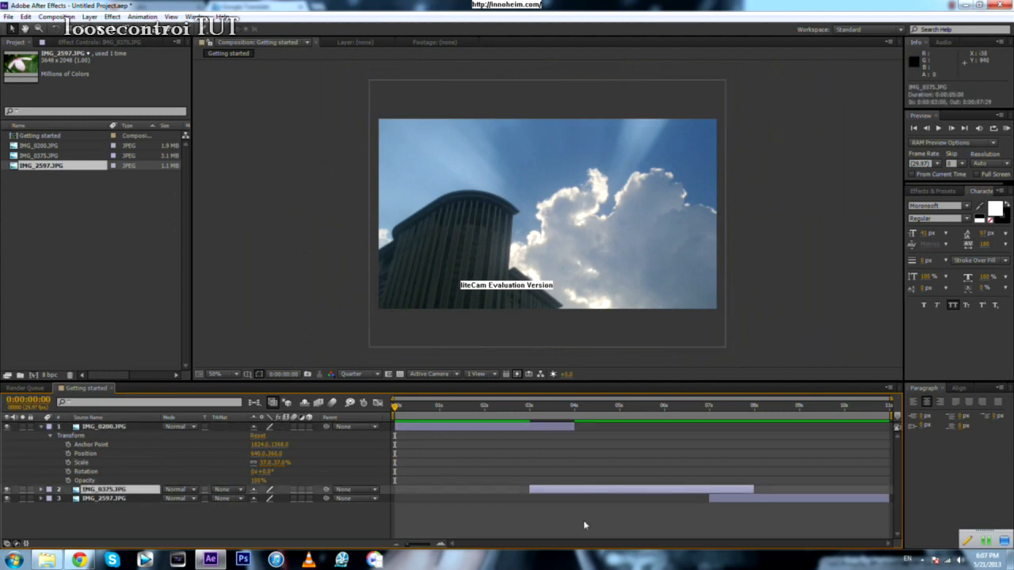
{"action": "left_click", "coordinate": [594, 408]}
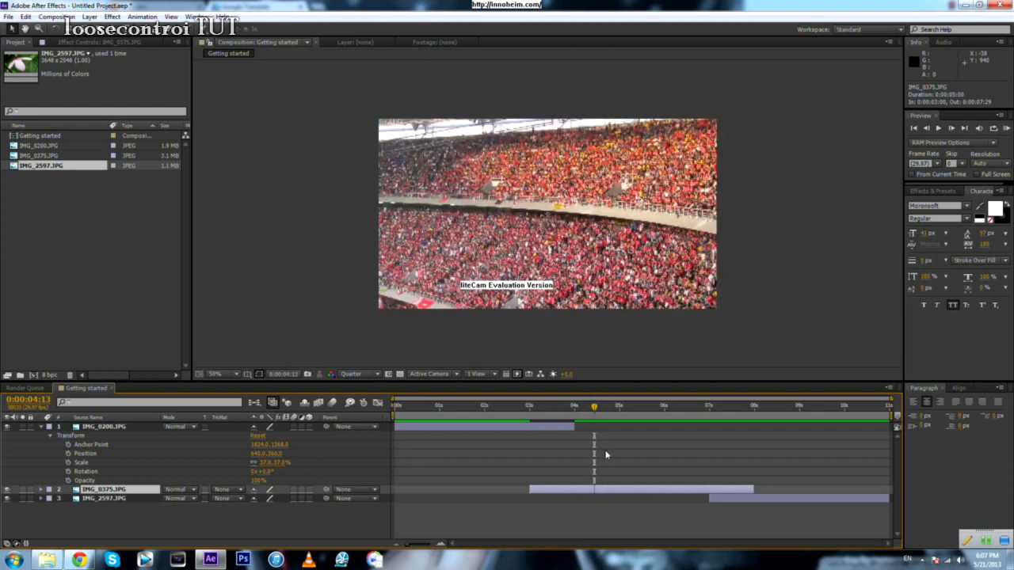
{"action": "left_click", "coordinate": [42, 489]}
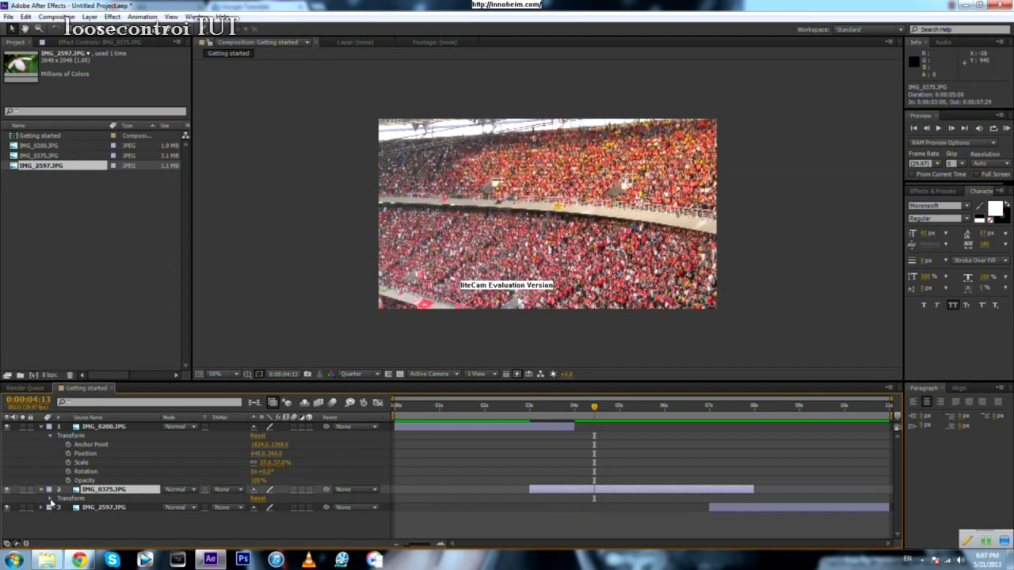
{"action": "left_click", "coordinate": [42, 490]}
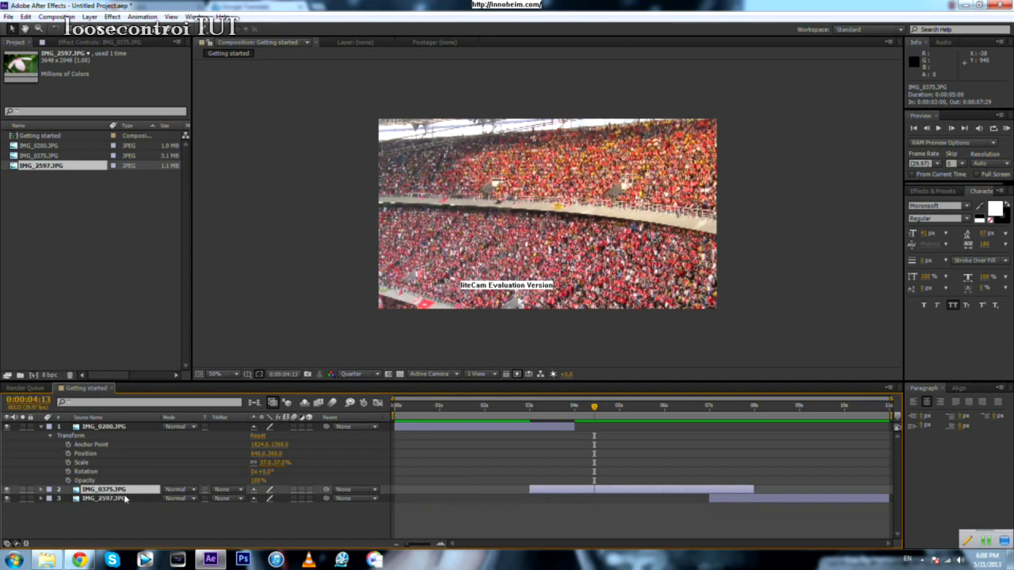
{"action": "key", "text": "s"}
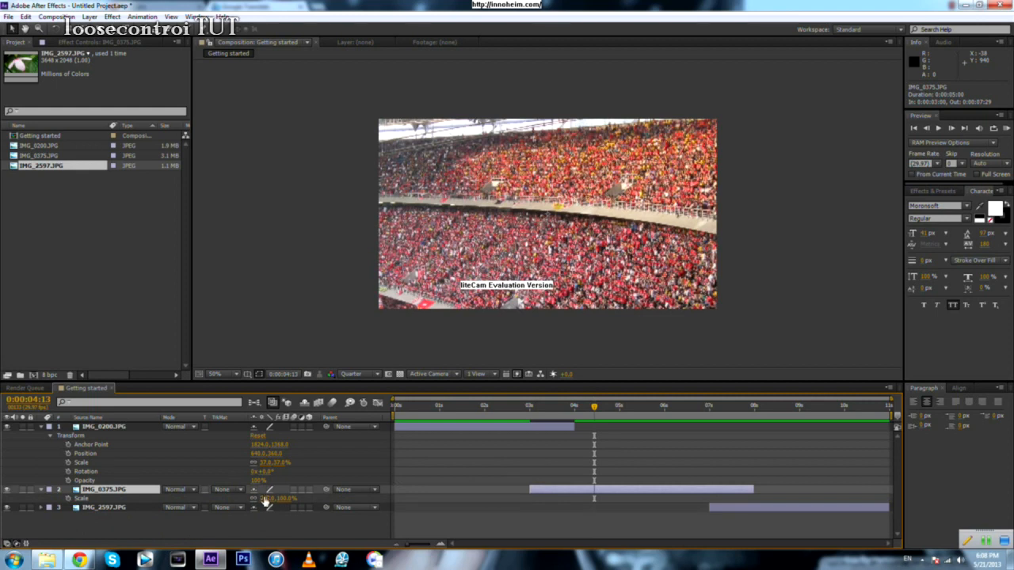
{"action": "left_click_drag", "start_coordinate": [269, 499], "coordinate": [234, 498]}
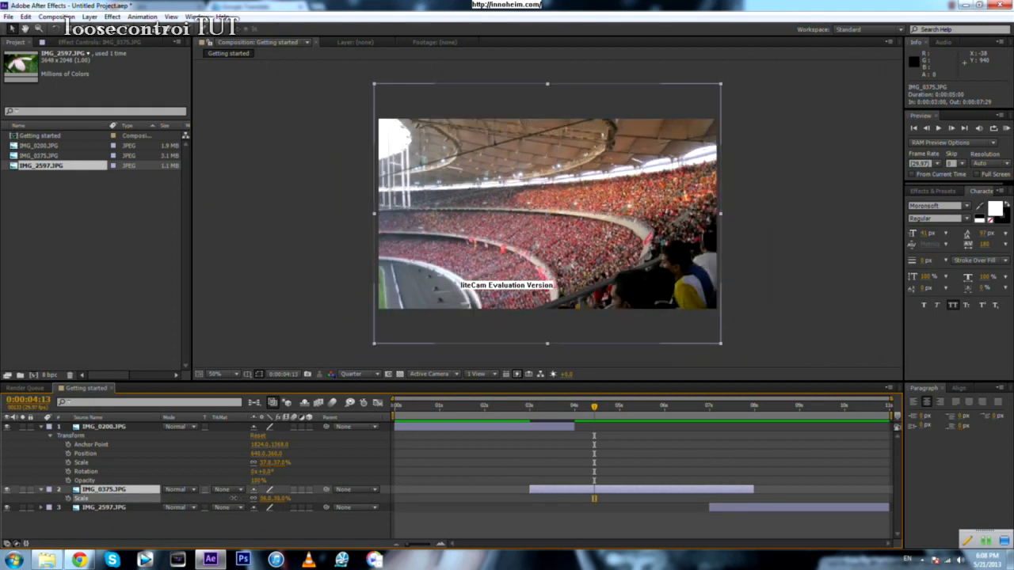
{"action": "key", "text": "Return"}
Step: Set the IMG_2597 layer's scale to 37%, checking the photo at 0:00:08:16
{"action": "left_click", "coordinate": [778, 405]}
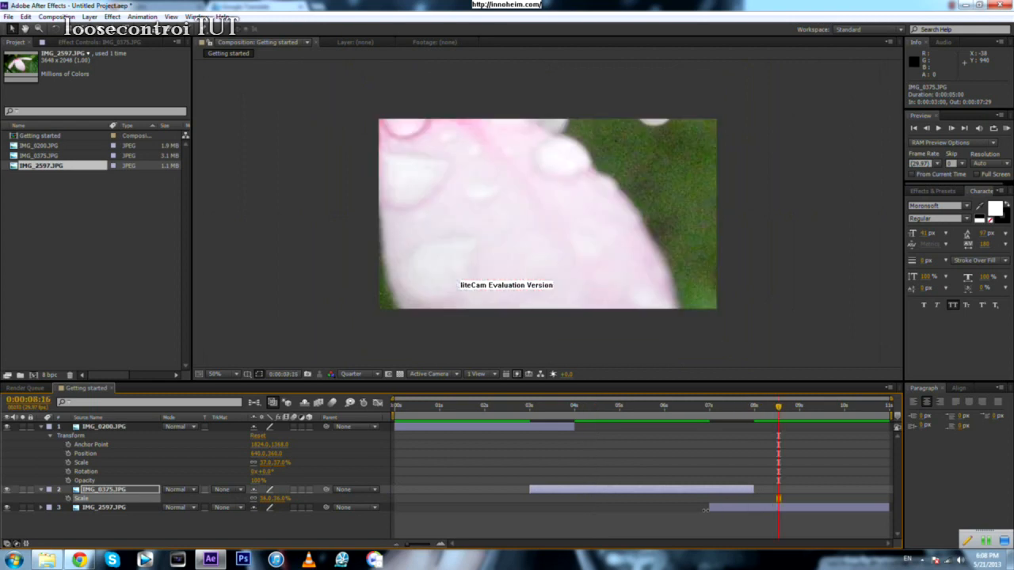
{"action": "left_click", "coordinate": [715, 507]}
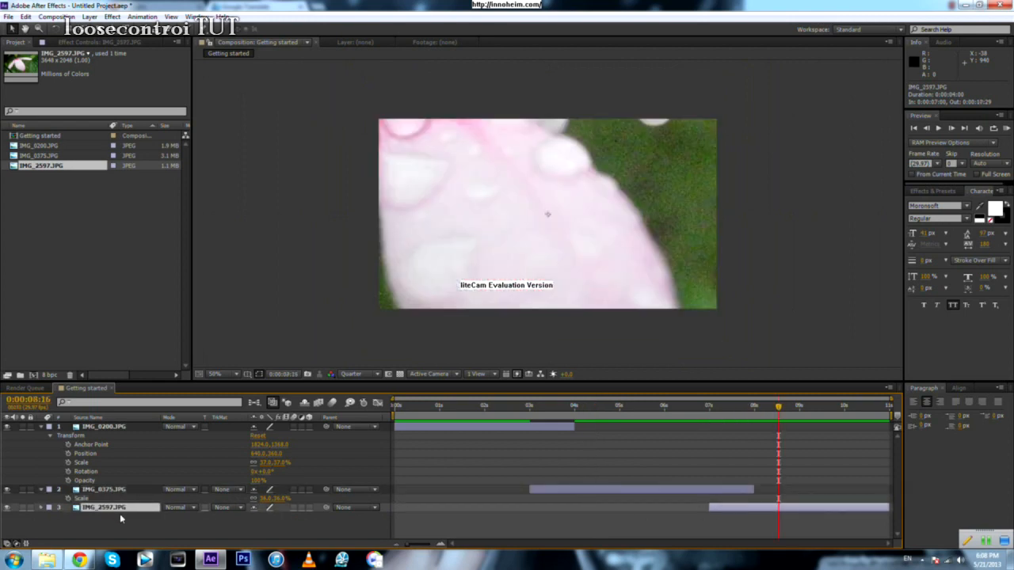
{"action": "key", "text": "s"}
{"action": "left_click_drag", "start_coordinate": [271, 519], "coordinate": [230, 510]}
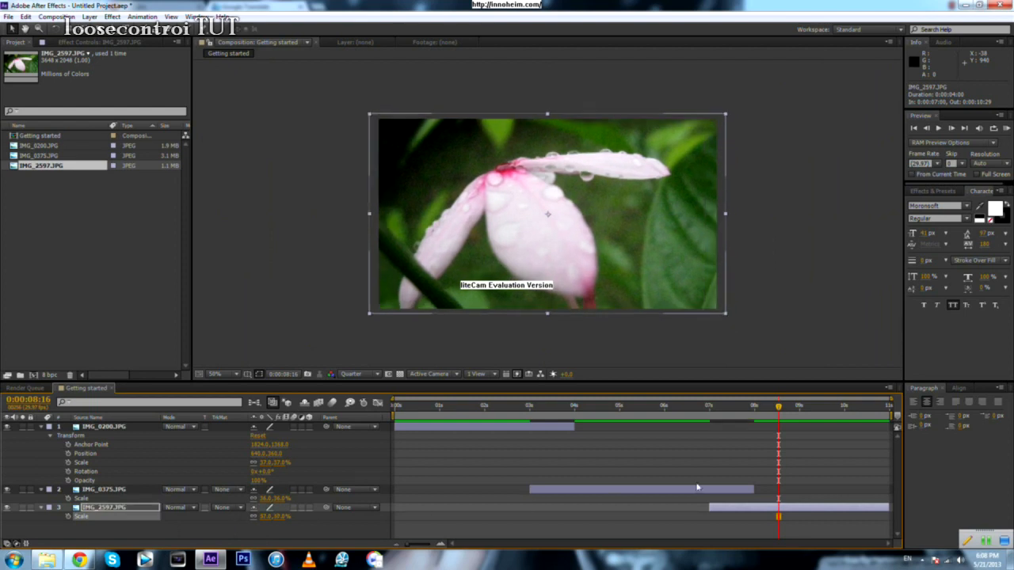
Step: Collapse the expanded properties of all three photo layers in the timeline
{"action": "left_click", "coordinate": [42, 427]}
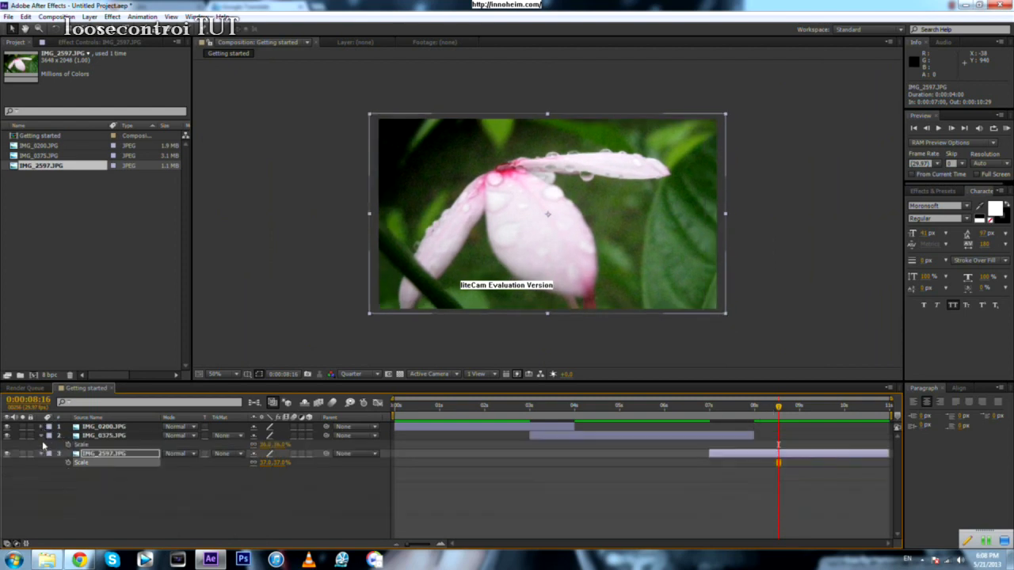
{"action": "left_click", "coordinate": [41, 436]}
{"action": "left_click", "coordinate": [41, 445]}
Step: Set the current time to 0:00:03:00 and expand the IMG_0200 layer's Transform properties
{"action": "left_click_drag", "start_coordinate": [422, 406], "coordinate": [530, 462]}
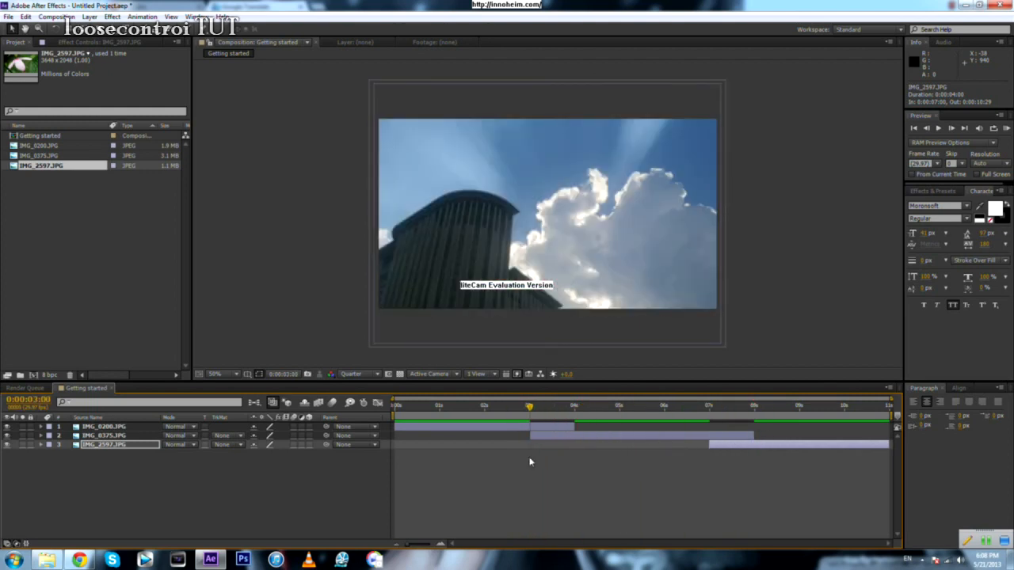
{"action": "left_click", "coordinate": [41, 427]}
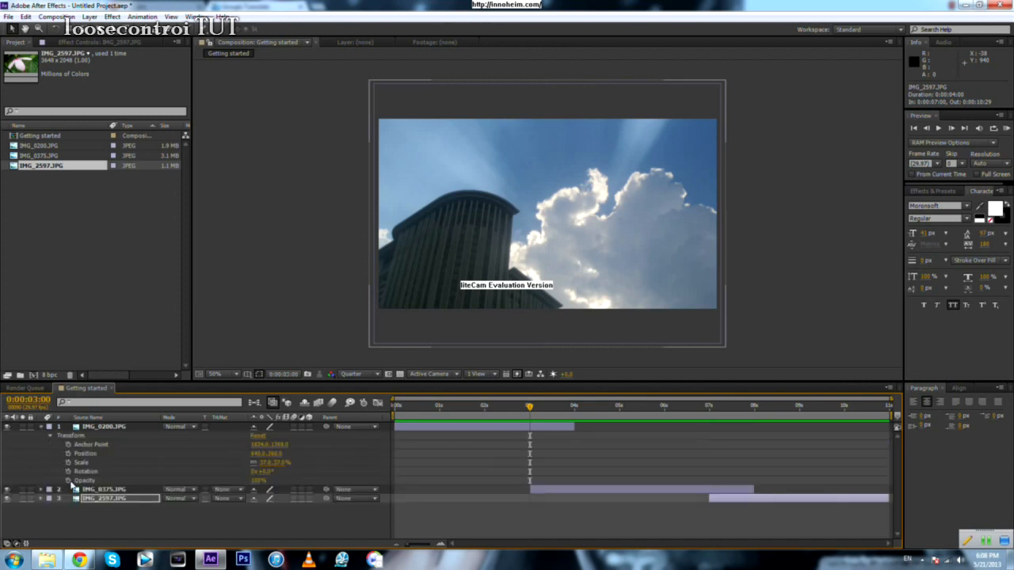
{"action": "left_click", "coordinate": [525, 409]}
{"action": "left_click_drag", "start_coordinate": [525, 409], "coordinate": [528, 410]}
{"action": "left_click_drag", "start_coordinate": [530, 410], "coordinate": [530, 412]}
Step: Try lowering the IMG_0200 layer's opacity to 0% without keyframes, and set it back to 100%
{"action": "left_click_drag", "start_coordinate": [254, 482], "coordinate": [194, 489]}
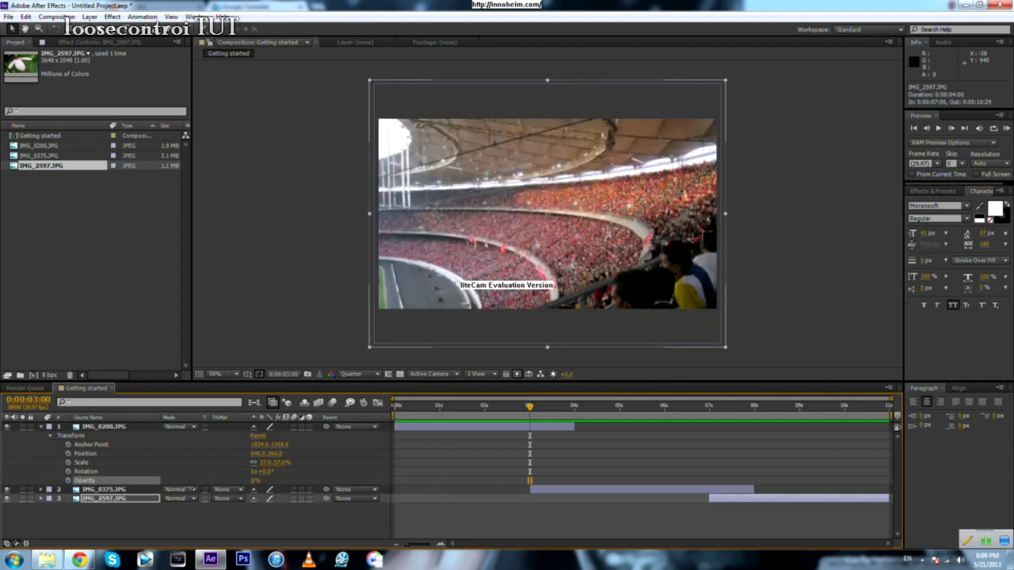
{"action": "left_click", "coordinate": [506, 426]}
{"action": "left_click_drag", "start_coordinate": [529, 406], "coordinate": [408, 431]}
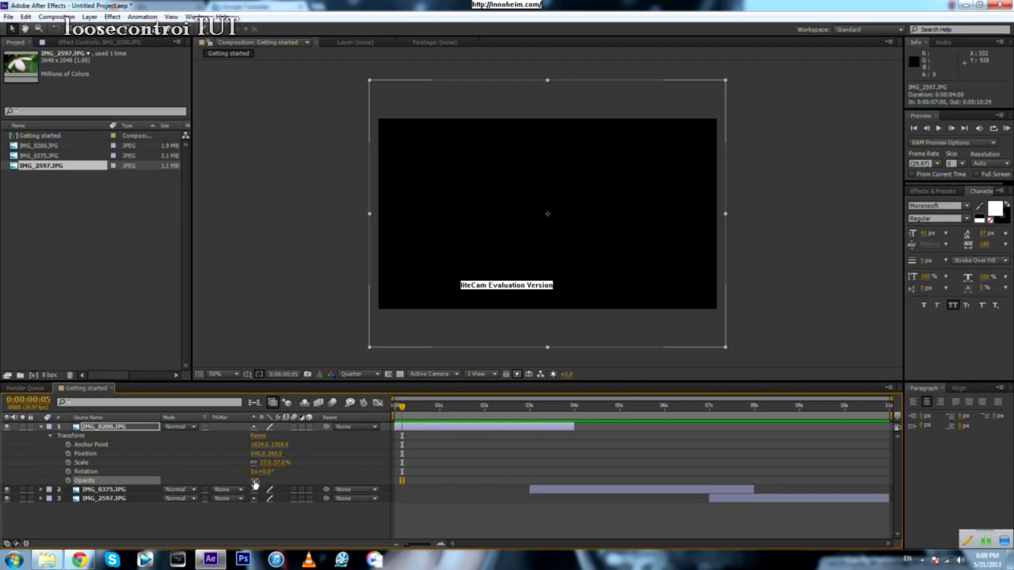
{"action": "left_click_drag", "start_coordinate": [253, 481], "coordinate": [442, 483]}
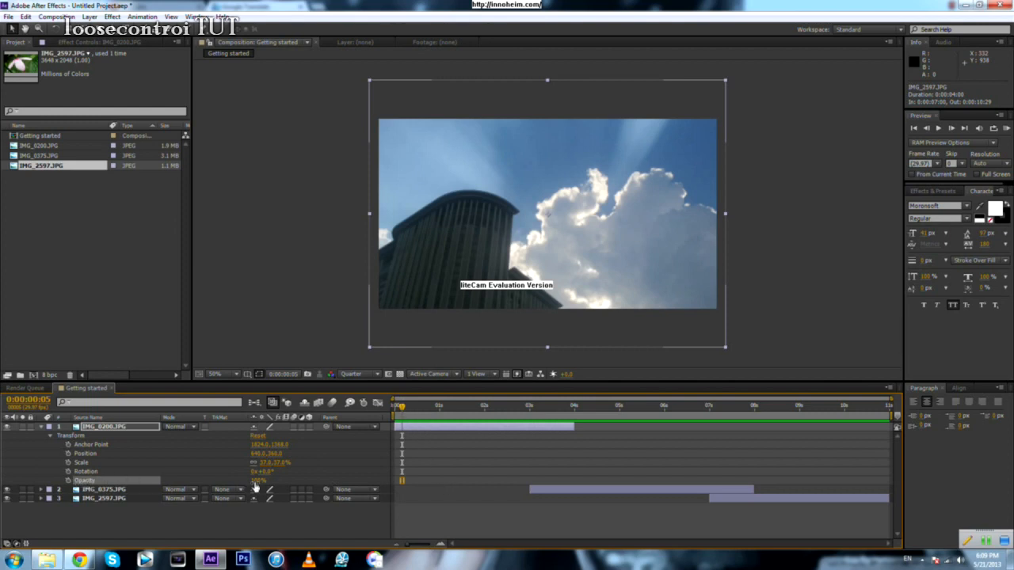
Step: Keyframe the IMG_0200 layer's opacity from 100% at 0:00:03:00 to 0% at 0:00:04:00
{"action": "left_click_drag", "start_coordinate": [402, 409], "coordinate": [531, 453]}
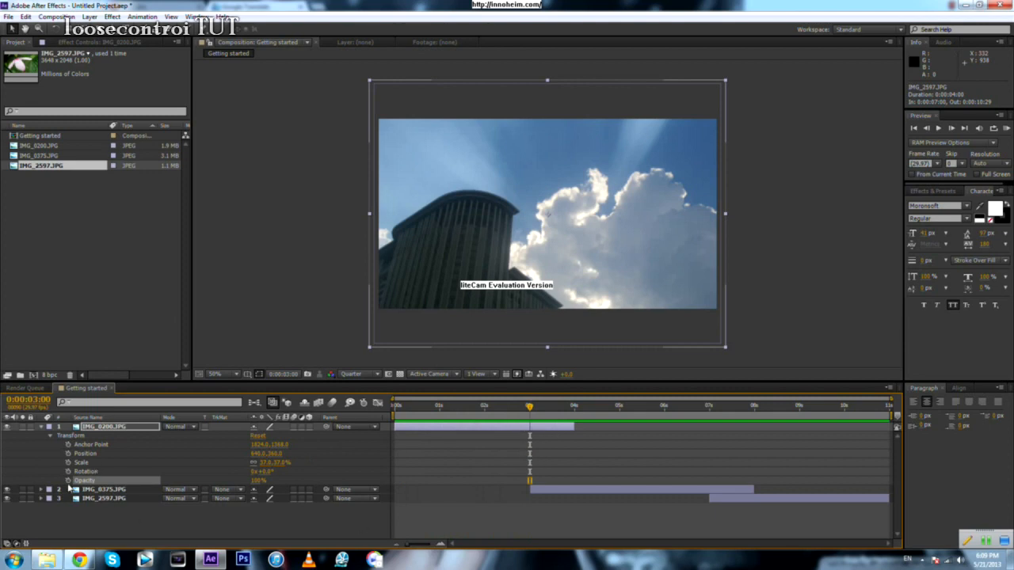
{"action": "left_click", "coordinate": [68, 481]}
{"action": "left_click_drag", "start_coordinate": [543, 411], "coordinate": [574, 438]}
{"action": "left_click_drag", "start_coordinate": [256, 482], "coordinate": [224, 481]}
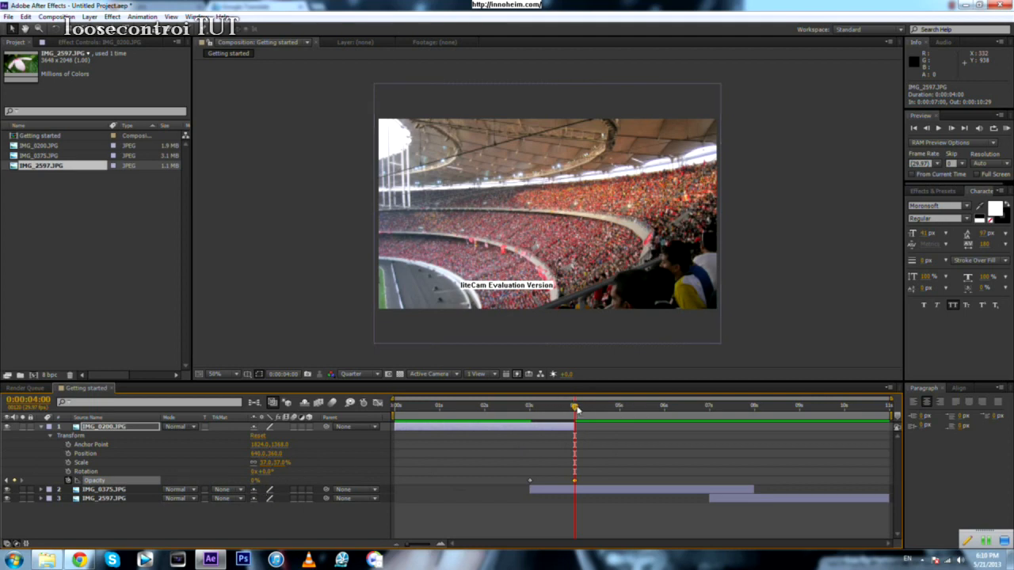
{"action": "left_click_drag", "start_coordinate": [577, 409], "coordinate": [576, 438]}
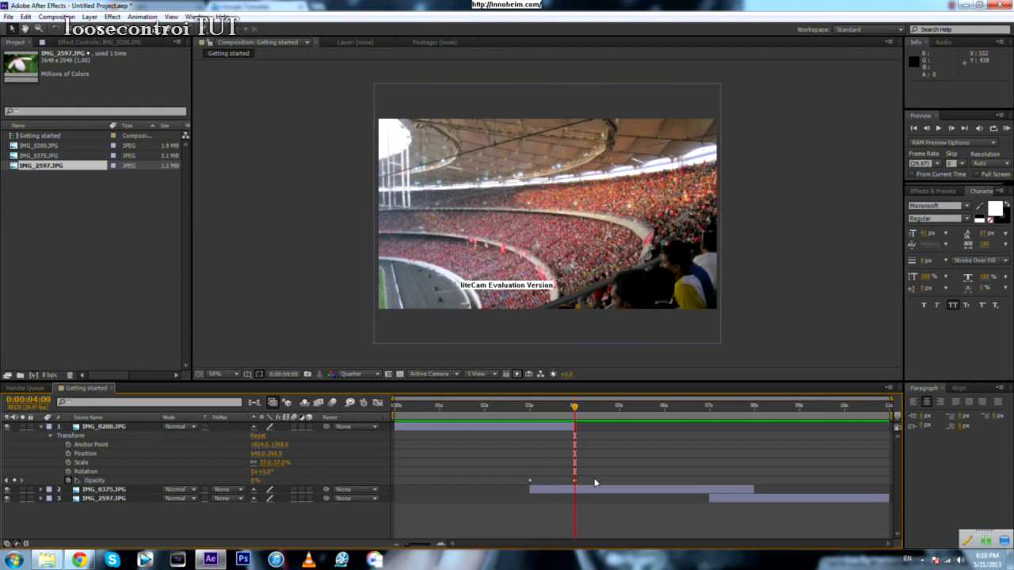
{"action": "left_click", "coordinate": [528, 481]}
{"action": "left_click", "coordinate": [500, 481]}
Step: Play a RAM preview from the start of the composition to check the first fade
{"action": "left_click_drag", "start_coordinate": [575, 411], "coordinate": [350, 399]}
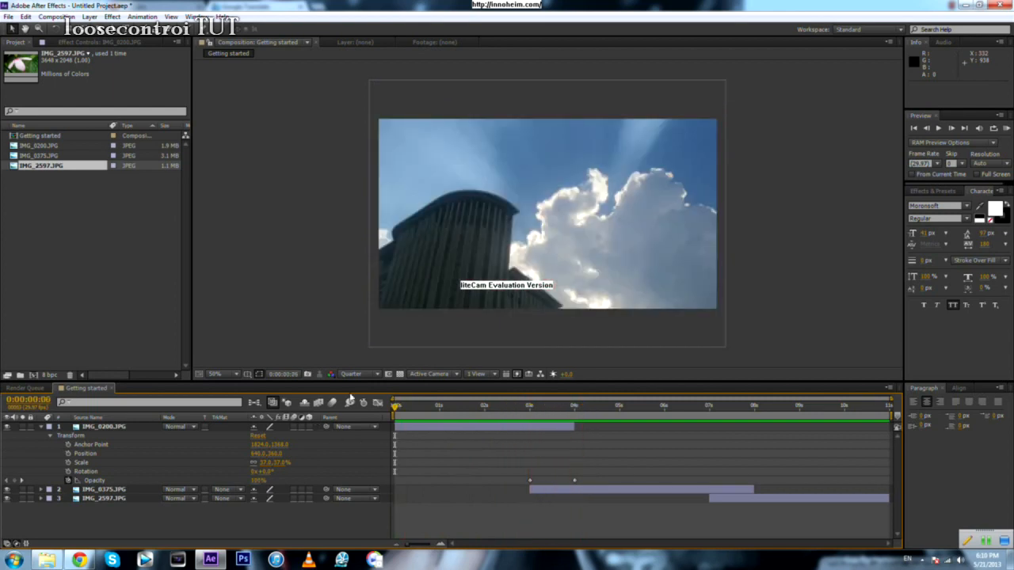
{"action": "key", "text": "KP_0"}
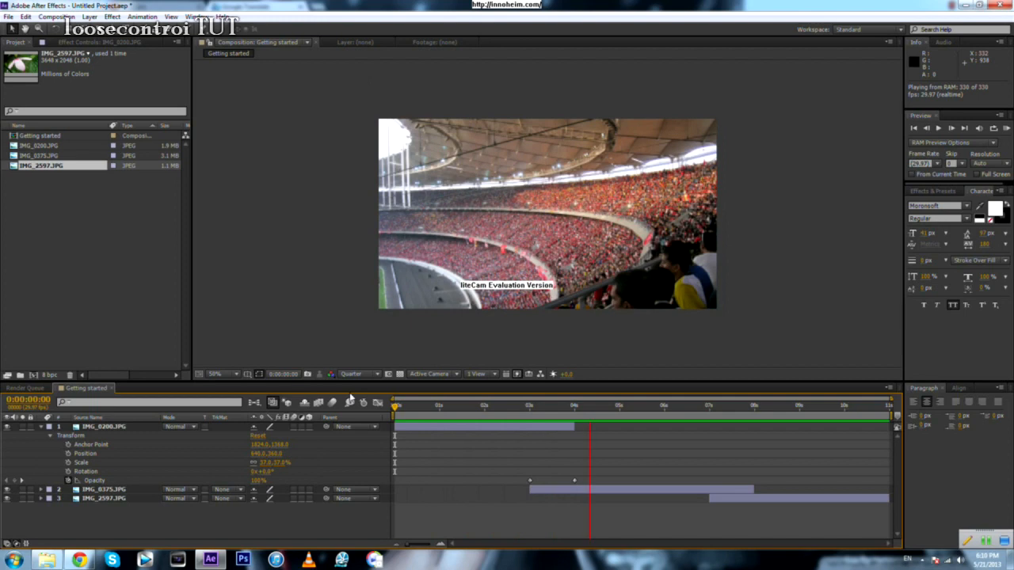
{"action": "key", "text": "space"}
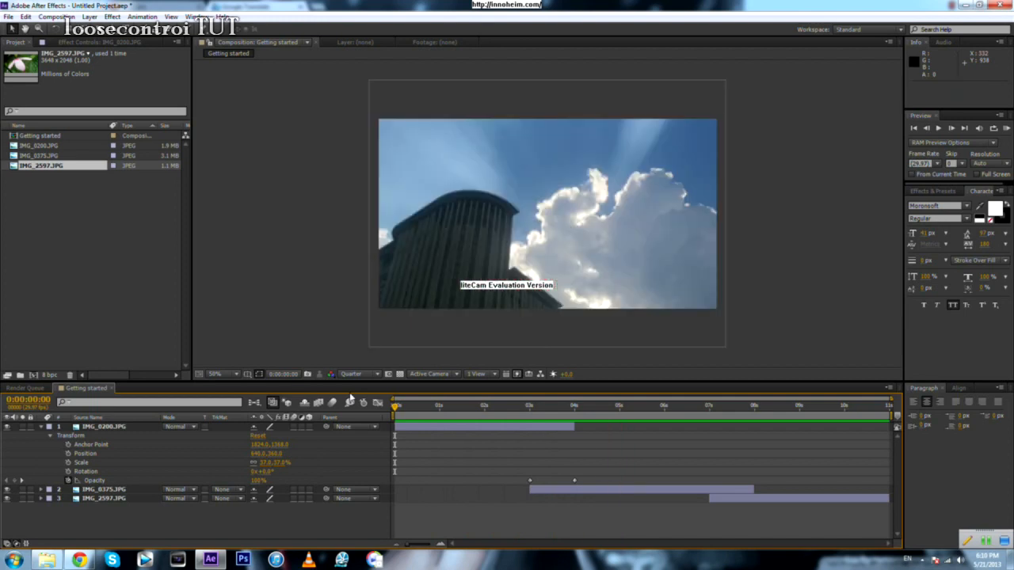
Step: Set the current time to 0:00:07:00, collapse IMG_0200, and reveal only the Opacity property of the IMG_0375 layer
{"action": "left_click_drag", "start_coordinate": [519, 407], "coordinate": [708, 472]}
{"action": "left_click", "coordinate": [712, 489]}
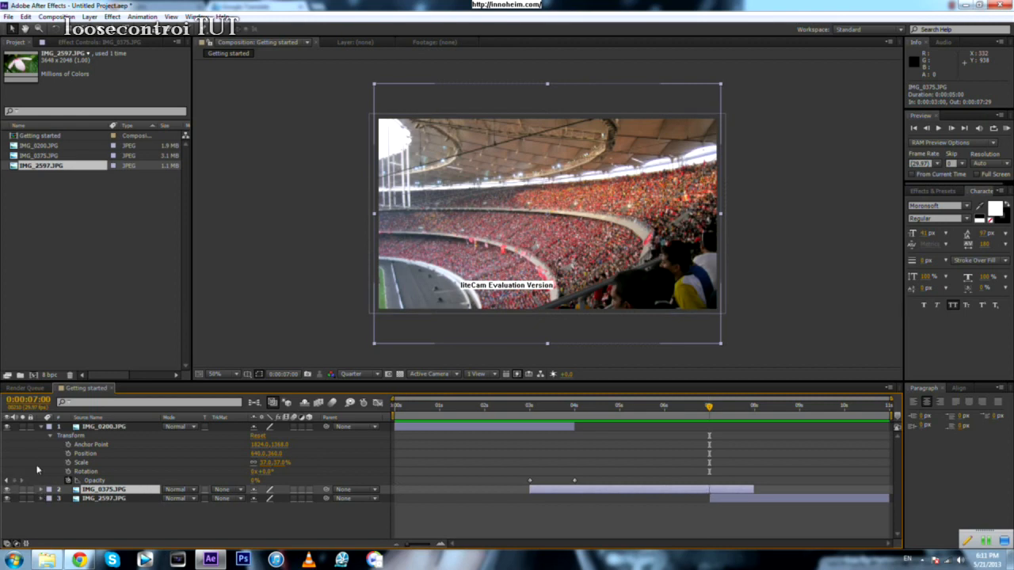
{"action": "left_click", "coordinate": [40, 428]}
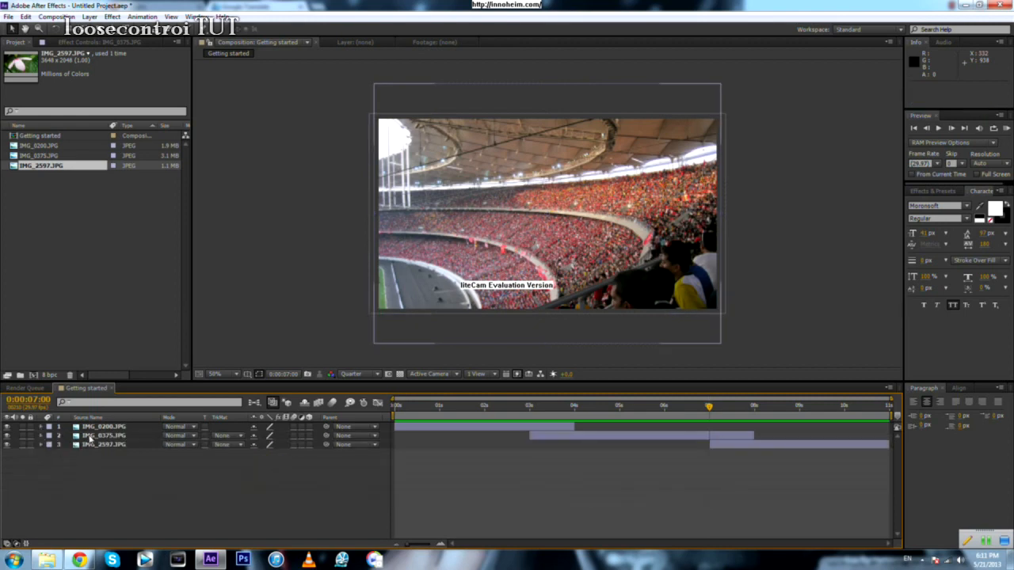
{"action": "left_click", "coordinate": [92, 436]}
{"action": "left_click", "coordinate": [40, 436]}
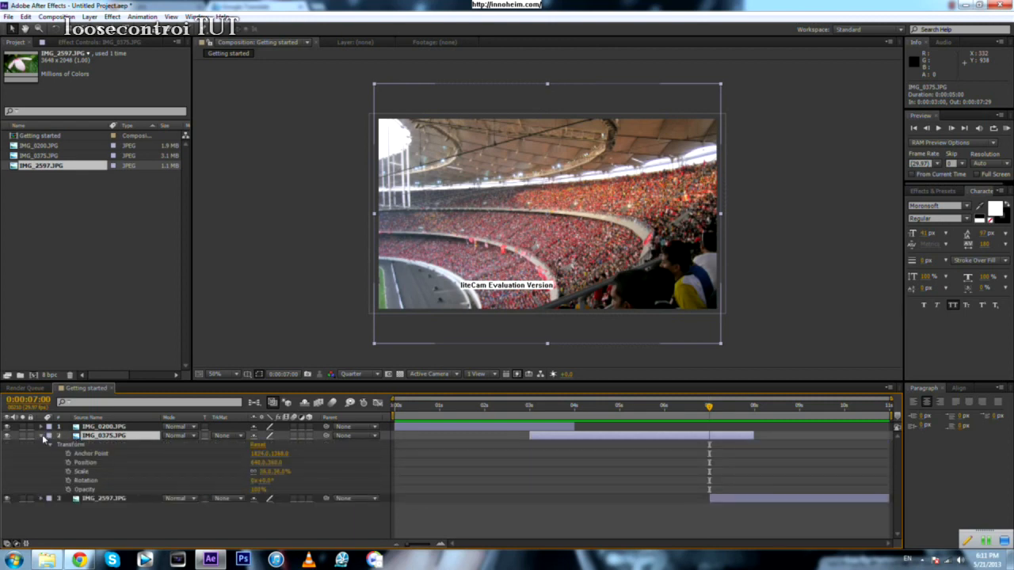
{"action": "left_click", "coordinate": [43, 437]}
{"action": "key", "text": "t"}
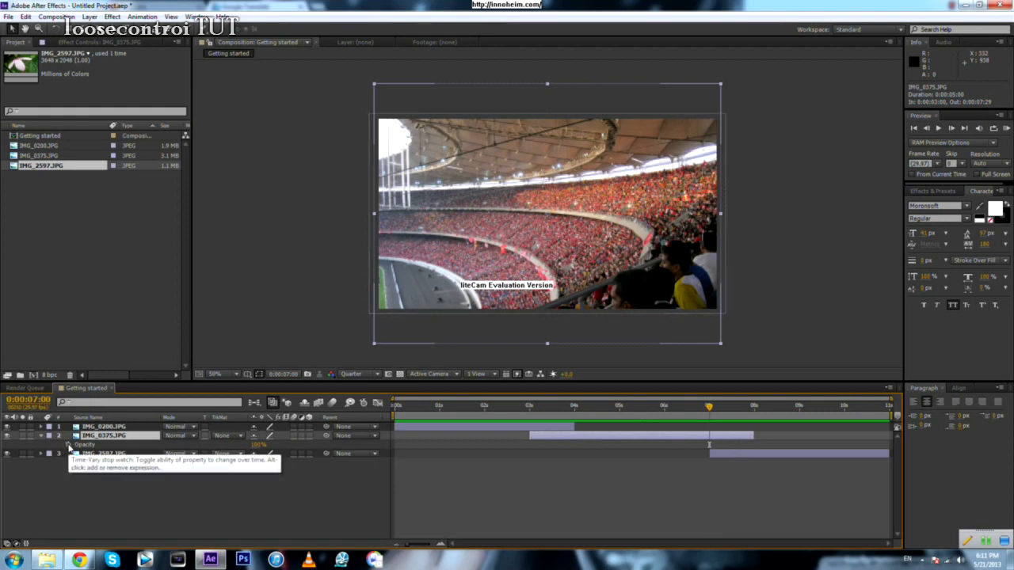
{"action": "left_click", "coordinate": [68, 445]}
{"action": "left_click", "coordinate": [68, 445]}
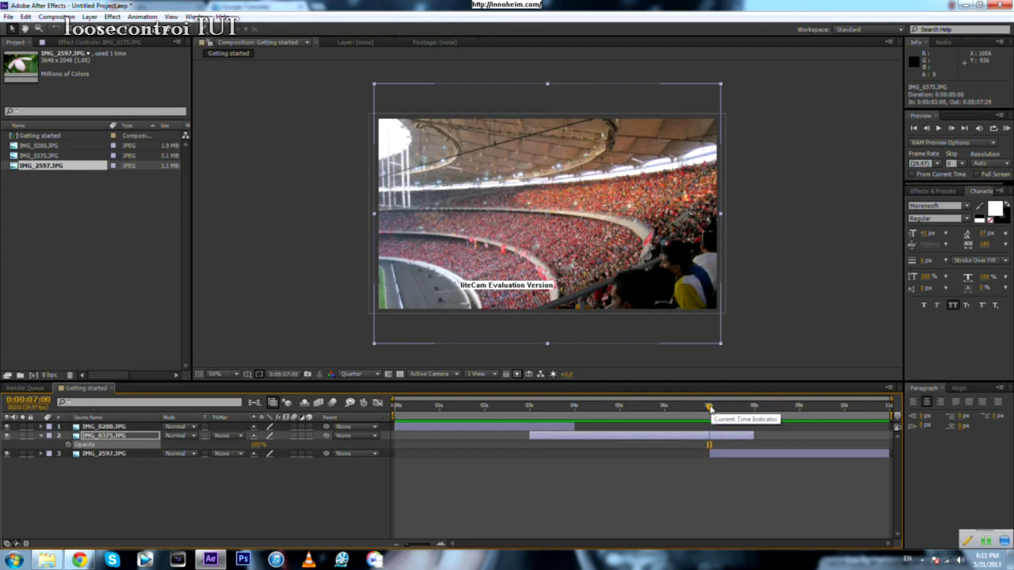
{"action": "left_click_drag", "start_coordinate": [708, 409], "coordinate": [596, 408]}
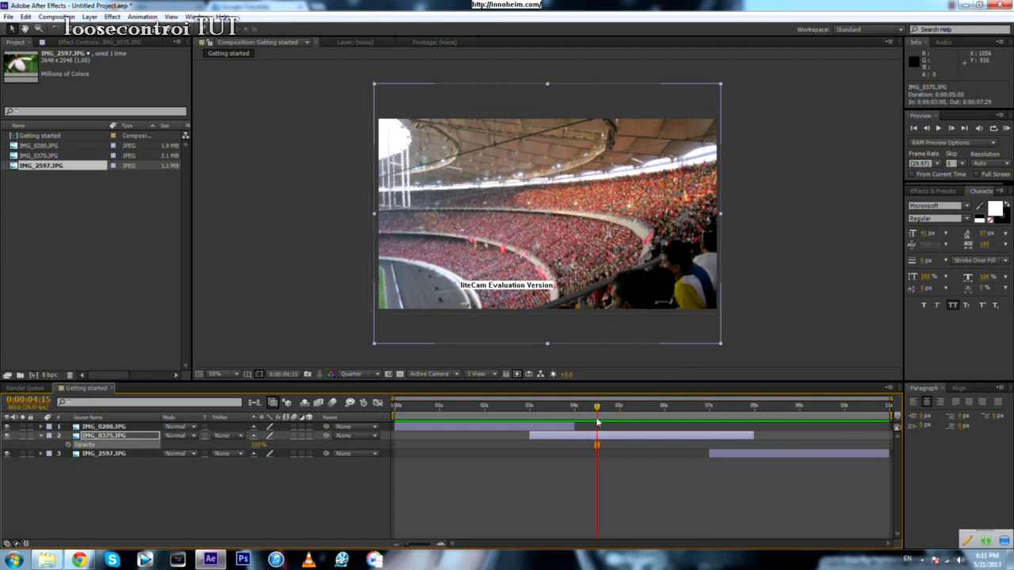
{"action": "left_click", "coordinate": [709, 409]}
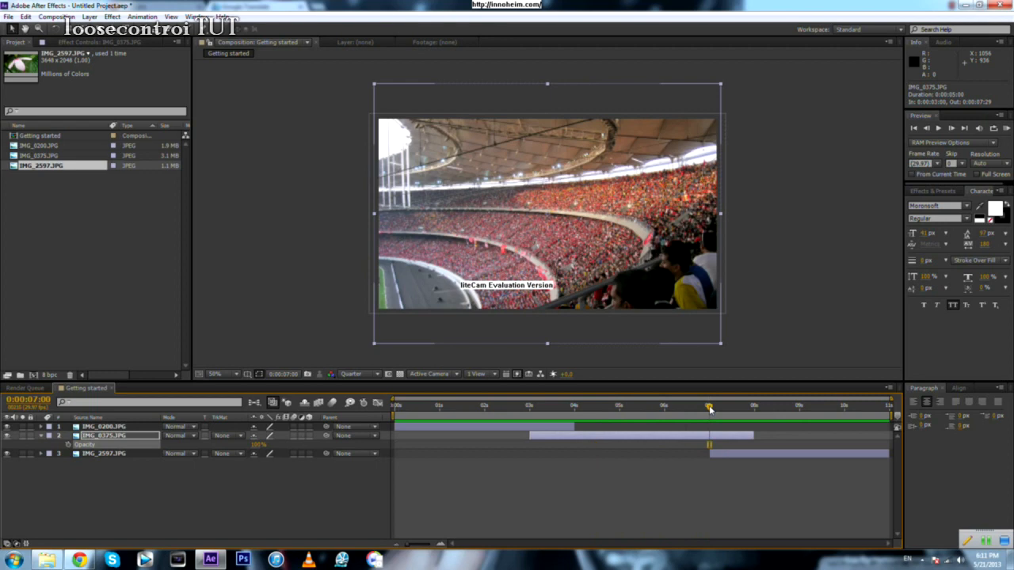
Step: Add a 100% opacity keyframe to the IMG_0375 layer at 0:00:04:07 and move the keyframe and current time to 0:00:07:00
{"action": "left_click_drag", "start_coordinate": [710, 409], "coordinate": [586, 412]}
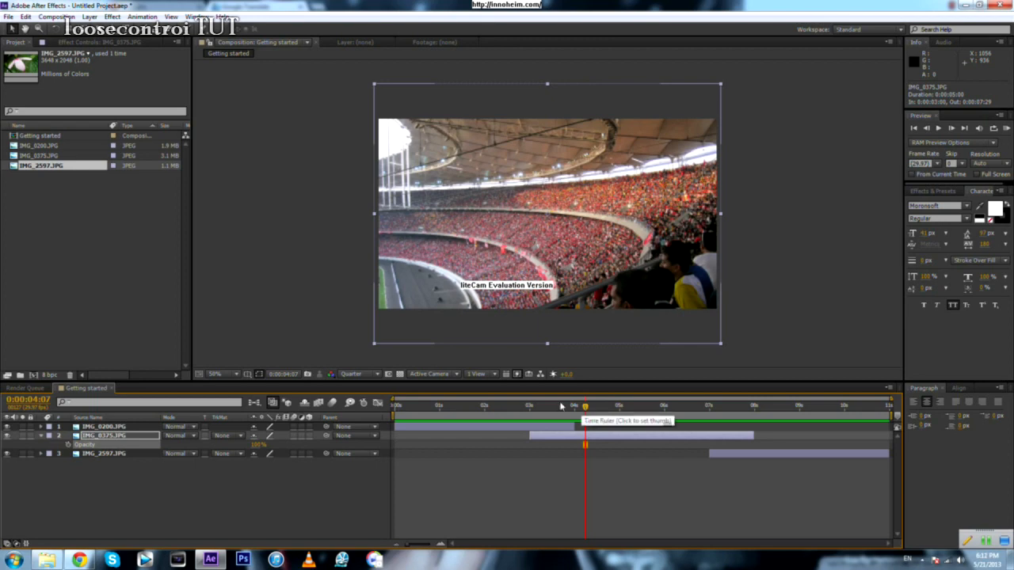
{"action": "left_click", "coordinate": [68, 444]}
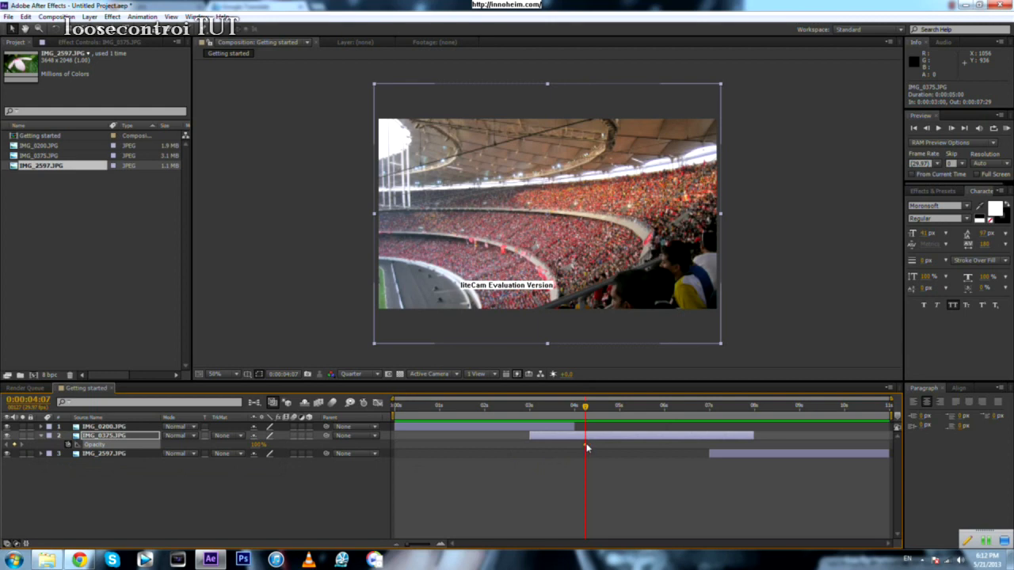
{"action": "mouse_move", "coordinate": [585, 447]}
{"action": "left_click_drag", "start_coordinate": [586, 448], "coordinate": [709, 460]}
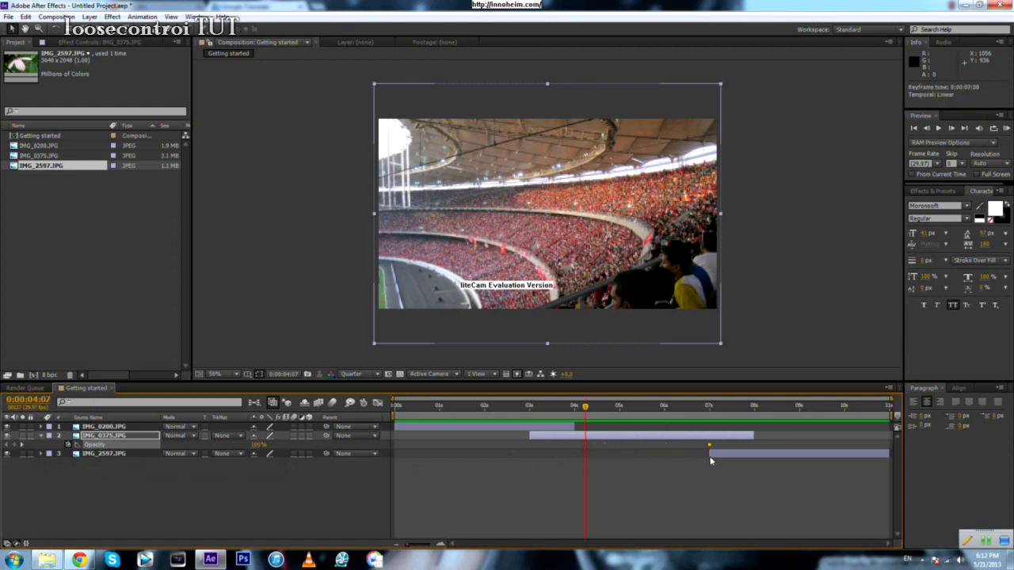
{"action": "left_click_drag", "start_coordinate": [585, 410], "coordinate": [709, 456]}
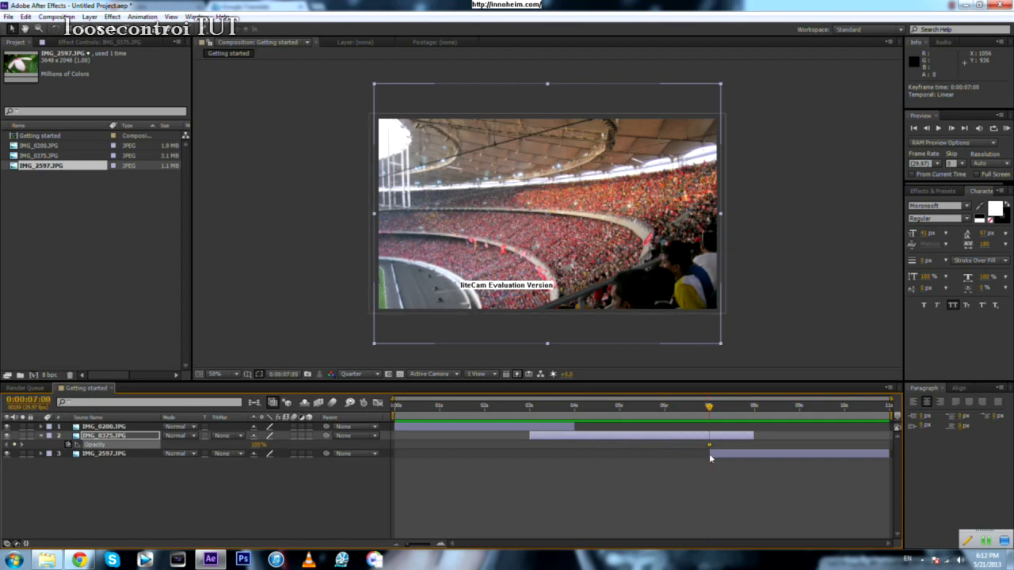
Step: Keyframe the IMG_0375 layer's opacity at 1% on its last frame, 0:00:07:29, and return the current time to 0:00:05:05
{"action": "left_click_drag", "start_coordinate": [711, 409], "coordinate": [756, 437]}
{"action": "key", "text": "Page_Up"}
{"action": "left_click_drag", "start_coordinate": [258, 449], "coordinate": [205, 449]}
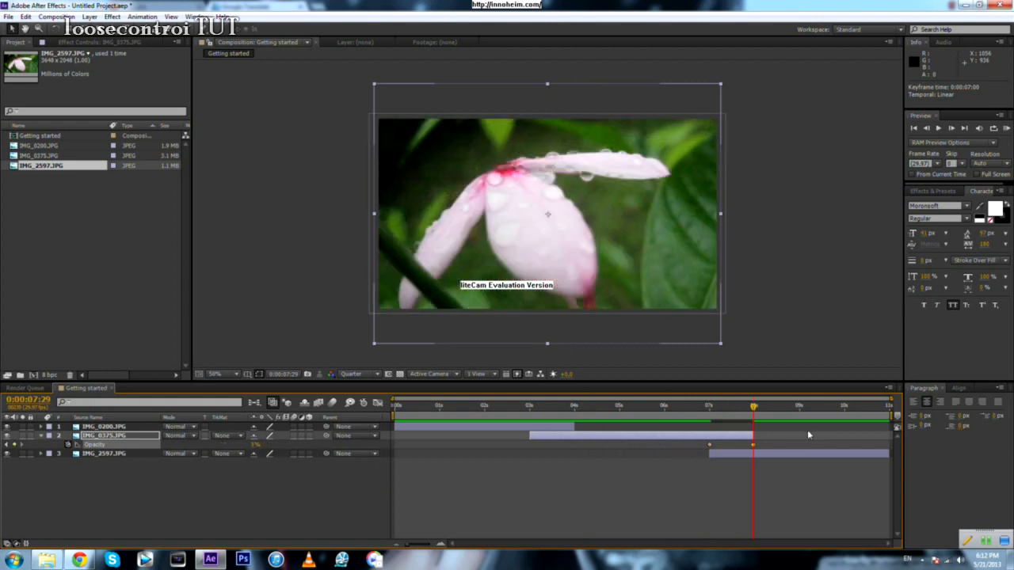
{"action": "left_click_drag", "start_coordinate": [754, 409], "coordinate": [626, 462]}
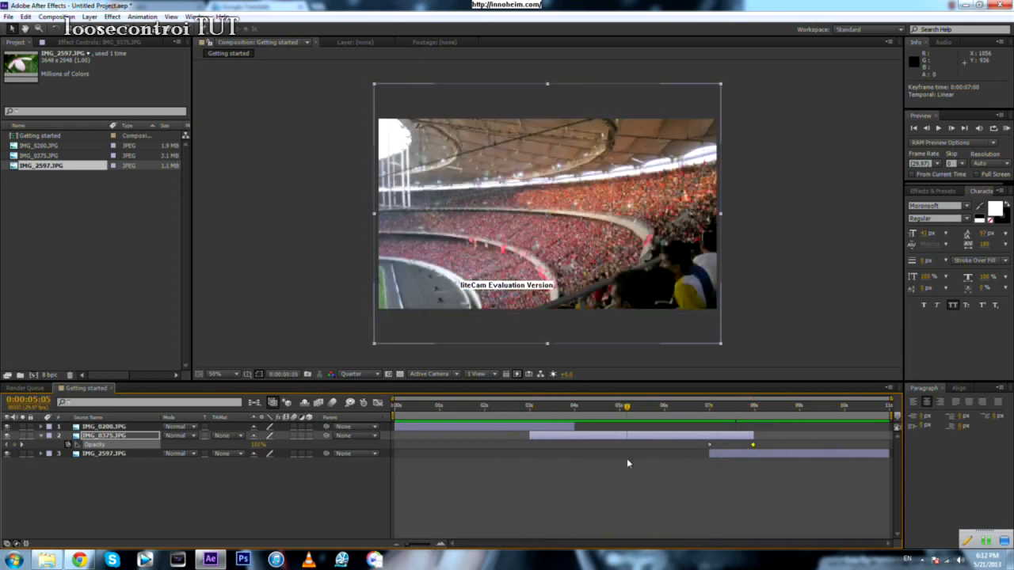
Step: Set the composition preview resolution to Full
{"action": "left_click", "coordinate": [379, 374]}
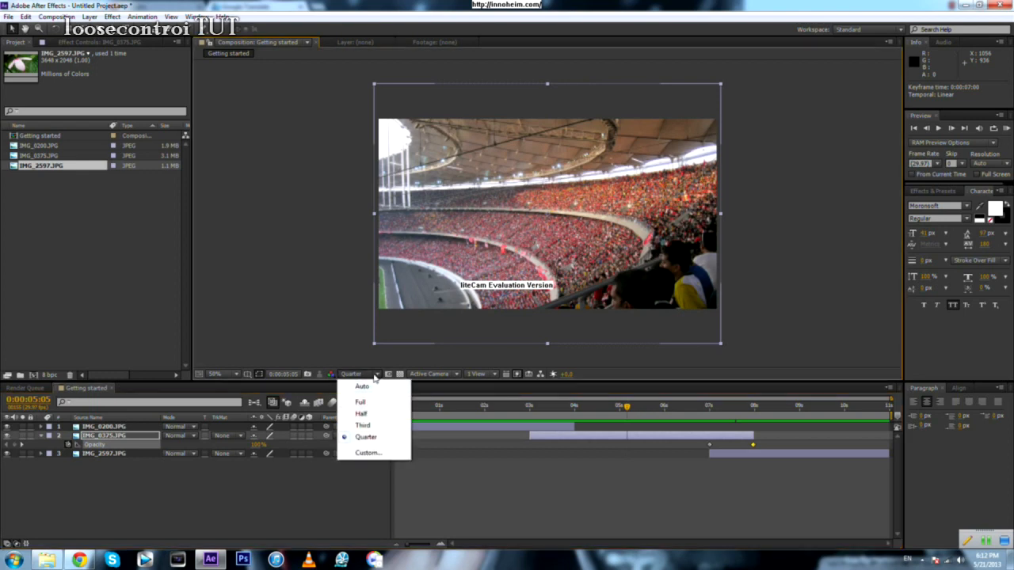
{"action": "left_click", "coordinate": [376, 403]}
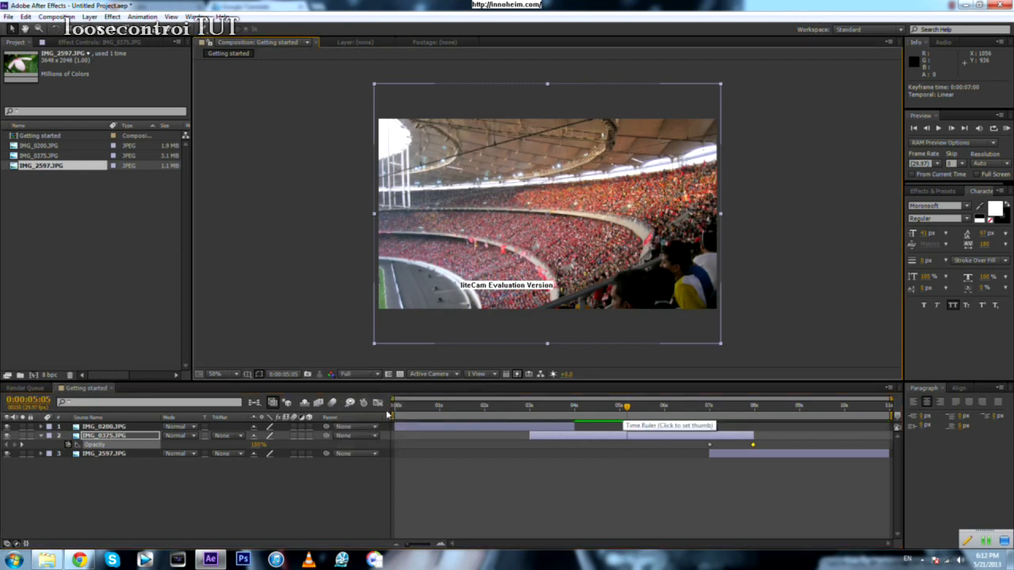
{"action": "left_click", "coordinate": [378, 375]}
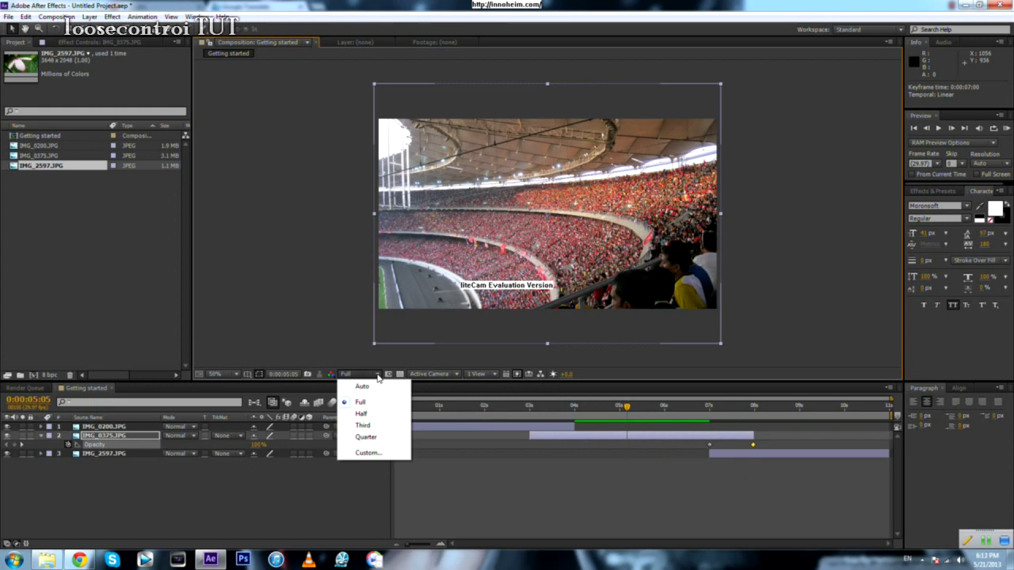
{"action": "left_click", "coordinate": [377, 375]}
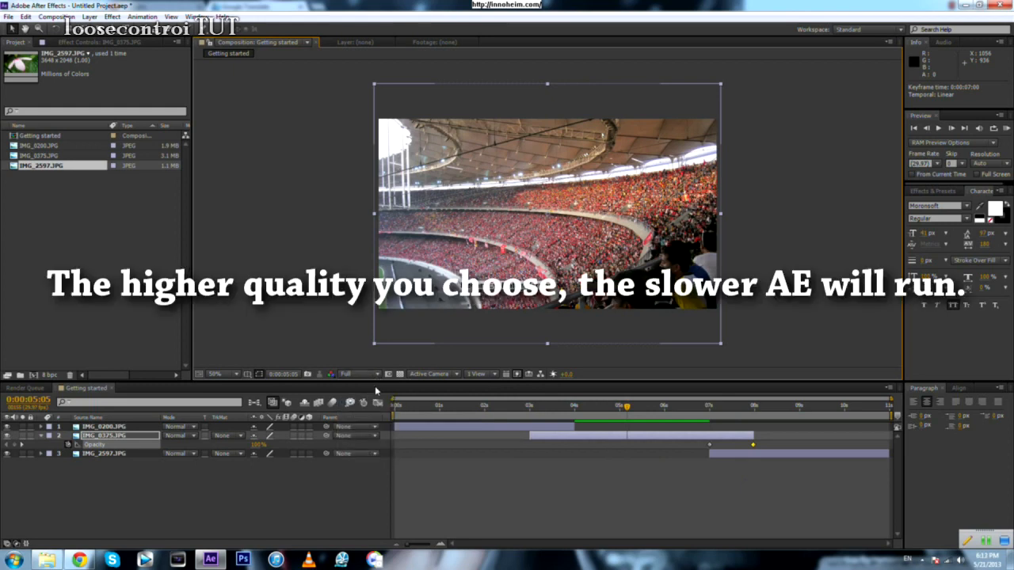
Step: Reveal the IMG_0375 layer's Opacity property and try adding a 100% opacity keyframe at 0:00:04:00, where IMG_0200 ends
{"action": "left_click_drag", "start_coordinate": [627, 406], "coordinate": [525, 425]}
{"action": "left_click", "coordinate": [42, 437]}
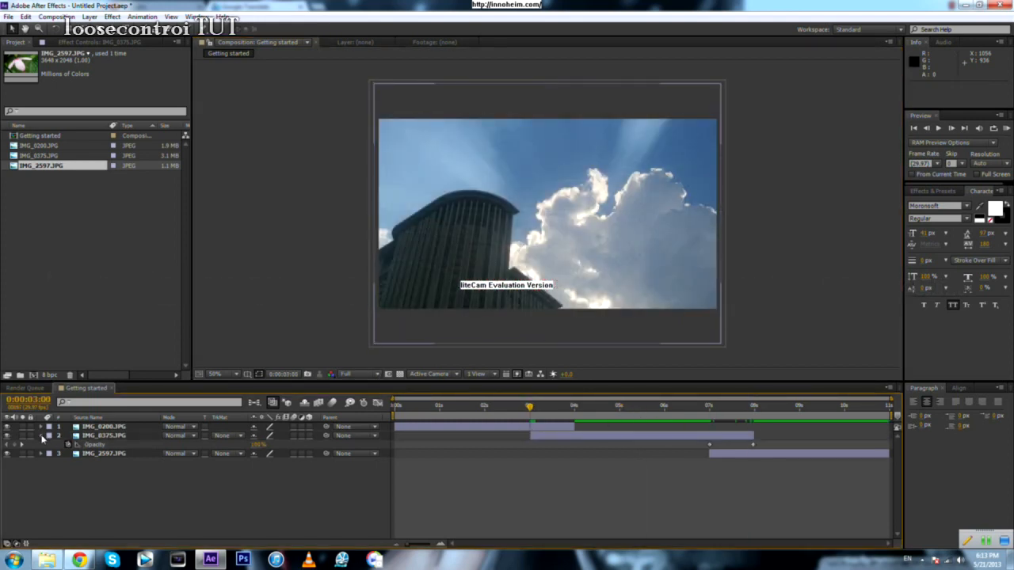
{"action": "left_click", "coordinate": [42, 437]}
{"action": "left_click", "coordinate": [545, 436]}
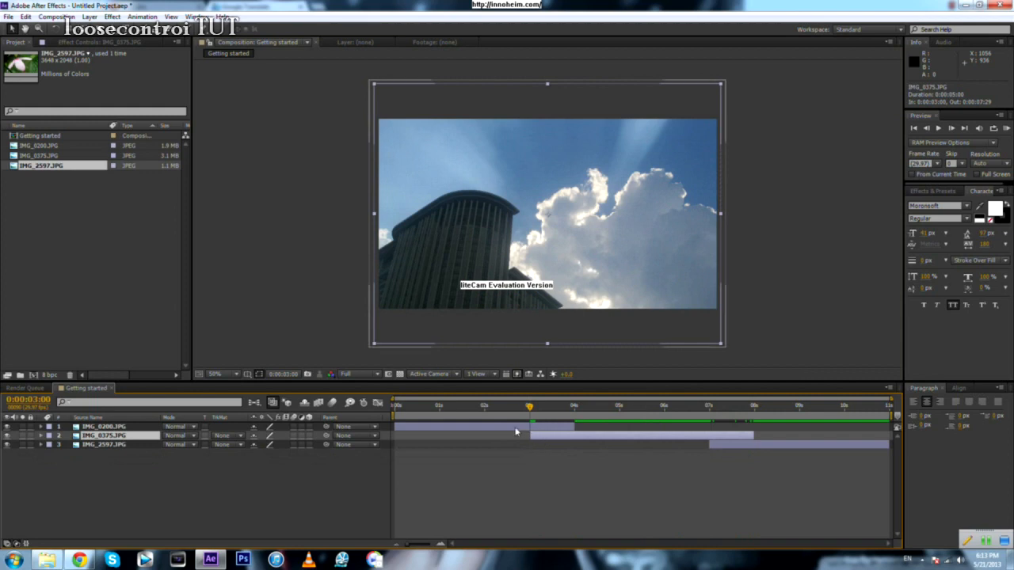
{"action": "left_click", "coordinate": [515, 428]}
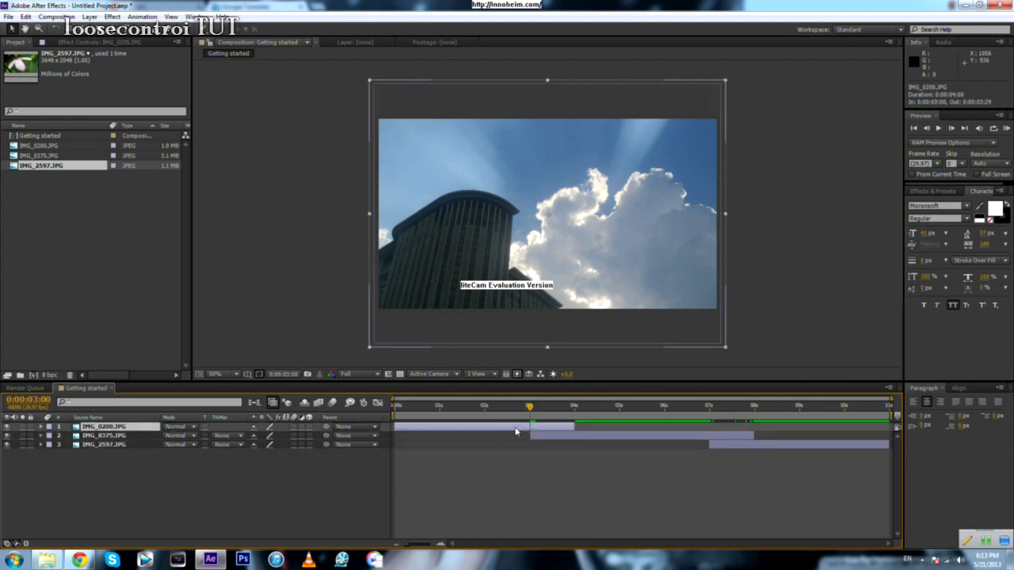
{"action": "left_click", "coordinate": [543, 436]}
{"action": "key", "text": "t"}
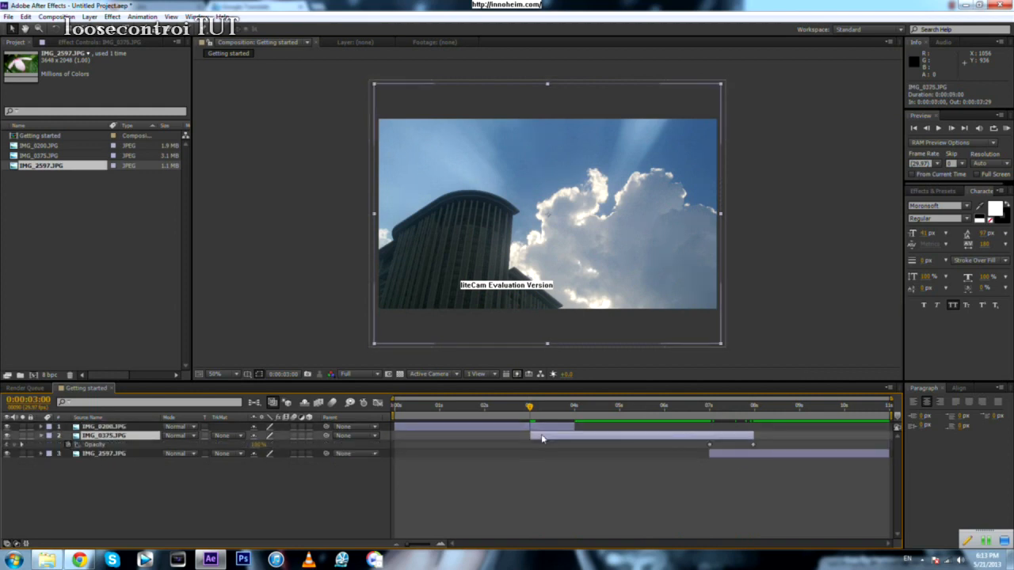
{"action": "left_click_drag", "start_coordinate": [530, 407], "coordinate": [574, 436]}
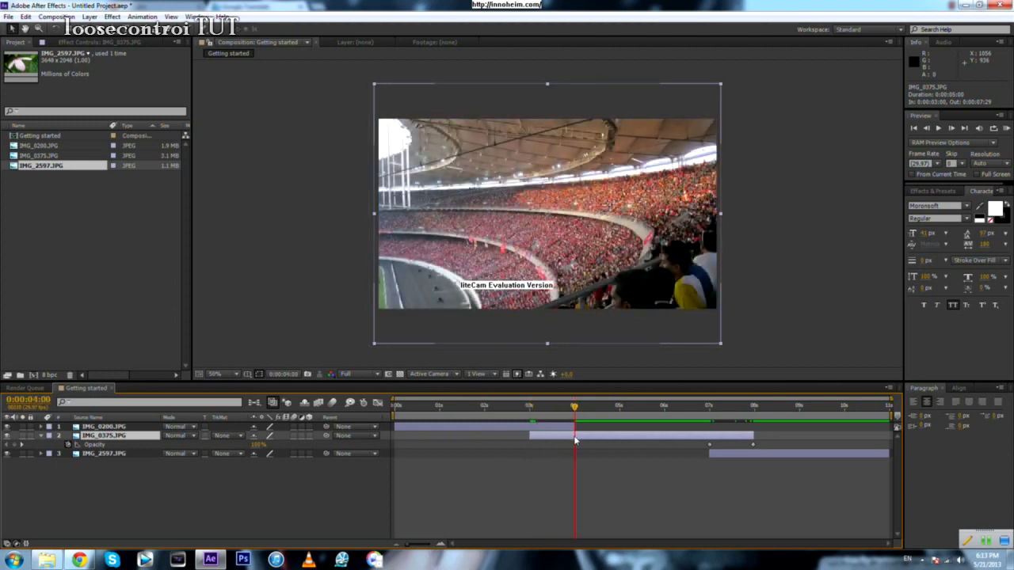
{"action": "left_click", "coordinate": [18, 447]}
{"action": "left_click_drag", "start_coordinate": [575, 407], "coordinate": [574, 438]}
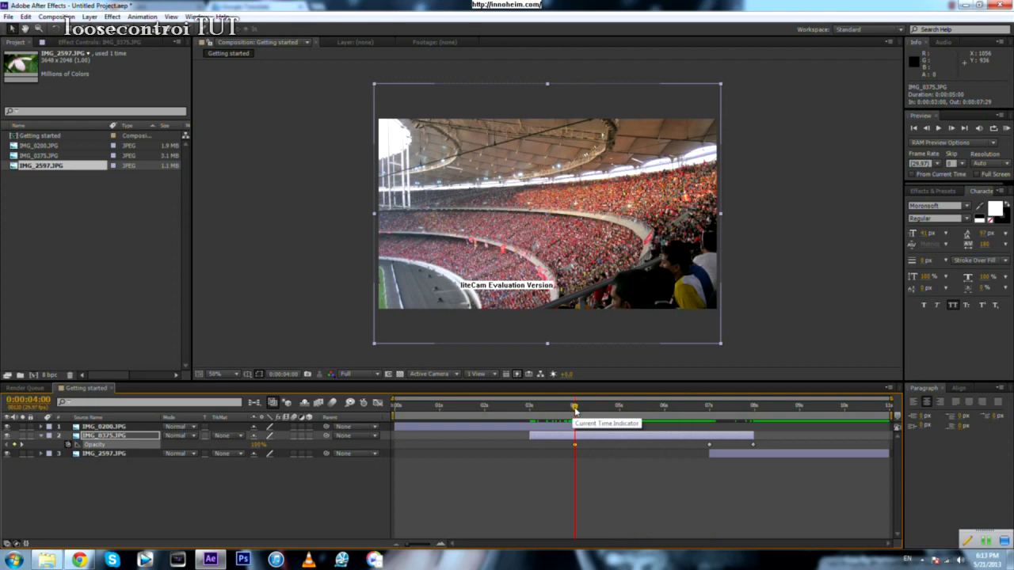
Step: Temporarily hide the IMG_0200 layer and try a 0% opacity keyframe on IMG_0375 at 0:00:03:00
{"action": "left_click_drag", "start_coordinate": [575, 409], "coordinate": [529, 454]}
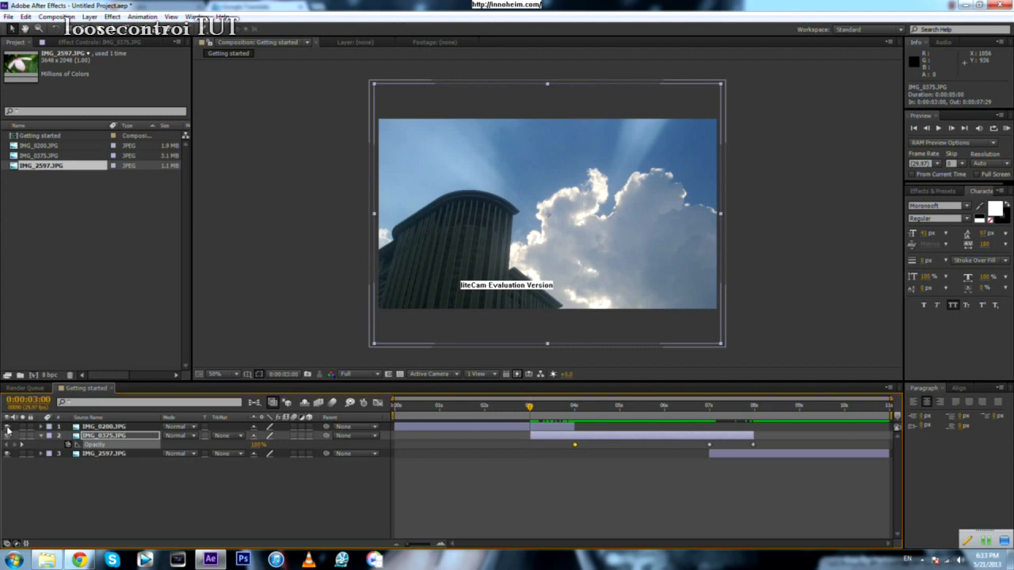
{"action": "left_click", "coordinate": [8, 428]}
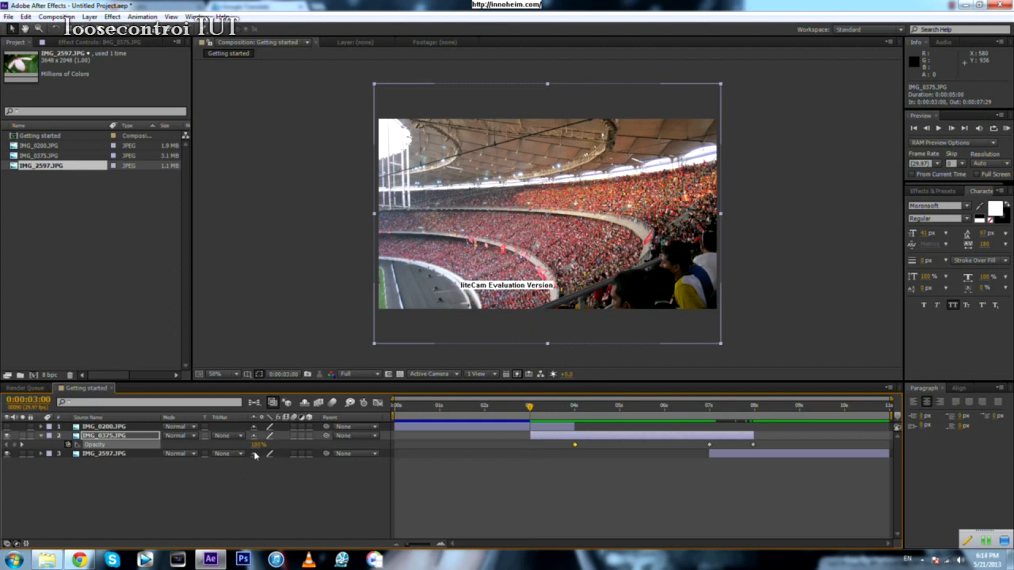
{"action": "left_click_drag", "start_coordinate": [258, 446], "coordinate": [197, 452]}
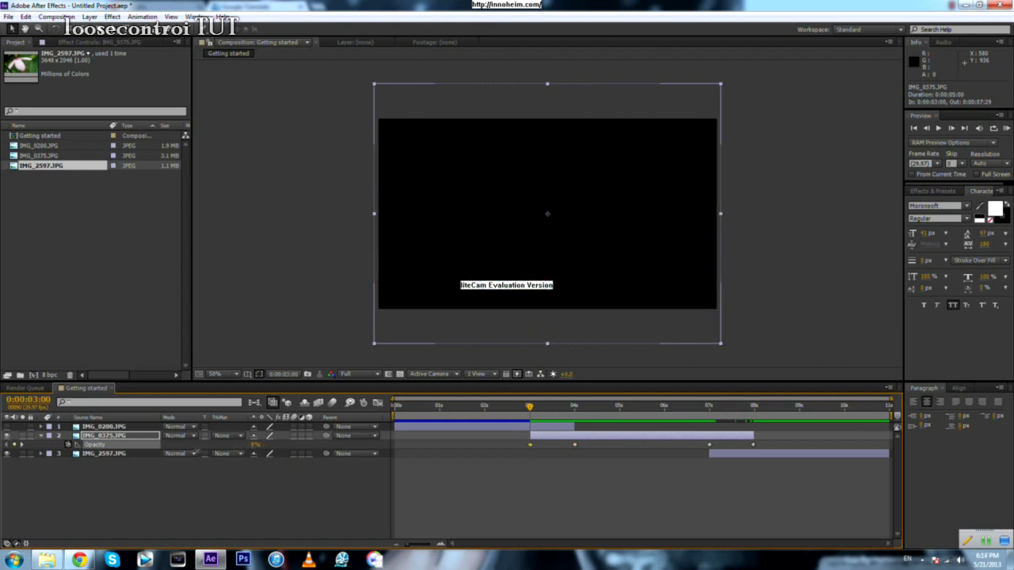
{"action": "left_click_drag", "start_coordinate": [537, 405], "coordinate": [533, 435]}
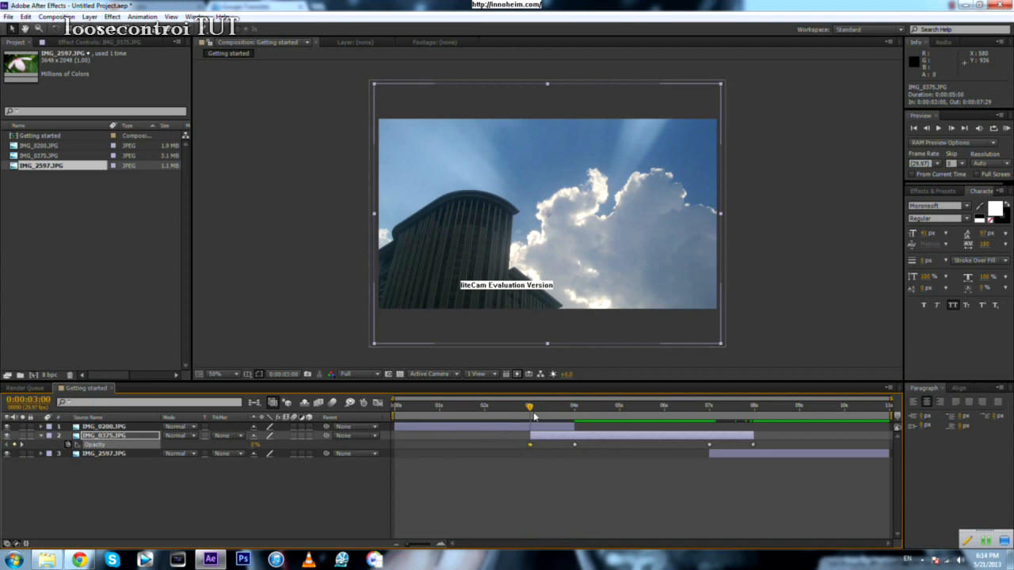
Step: Reveal the IMG_0200 layer's Opacity property and take a snapshot of the double fade at 0:00:03:14
{"action": "left_click_drag", "start_coordinate": [534, 415], "coordinate": [554, 422]}
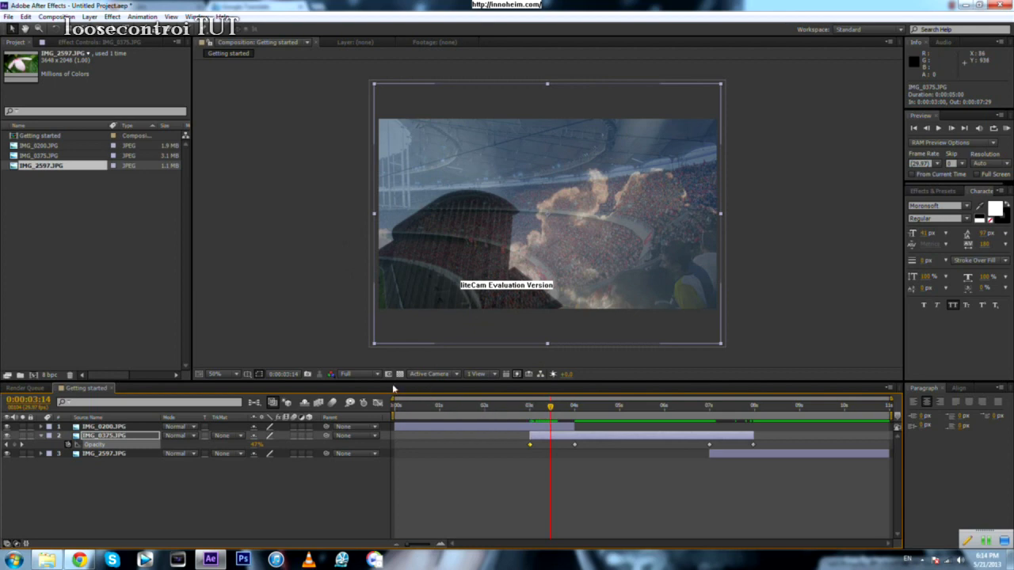
{"action": "left_click", "coordinate": [104, 426]}
{"action": "key", "text": "t"}
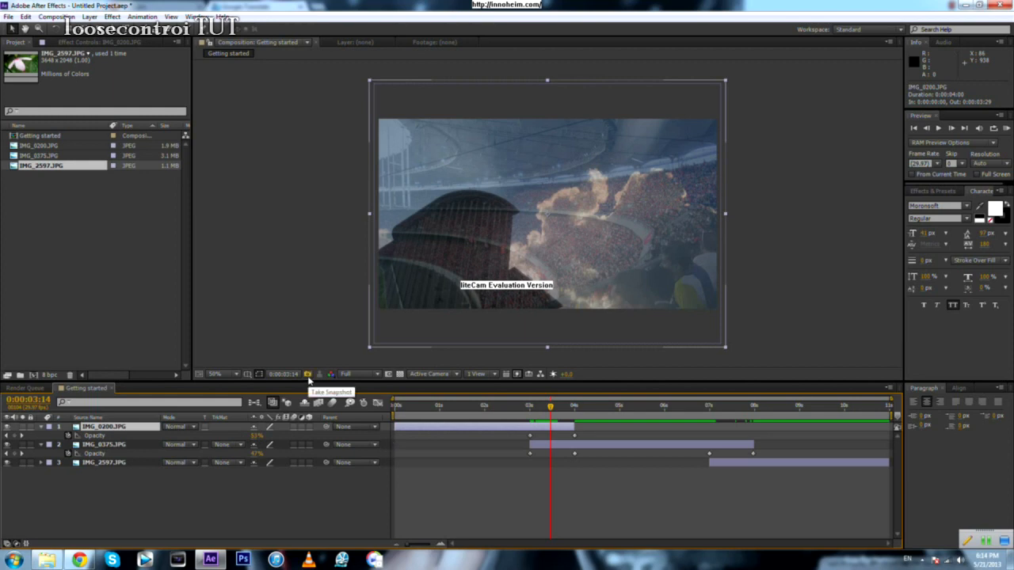
{"action": "left_click", "coordinate": [307, 374]}
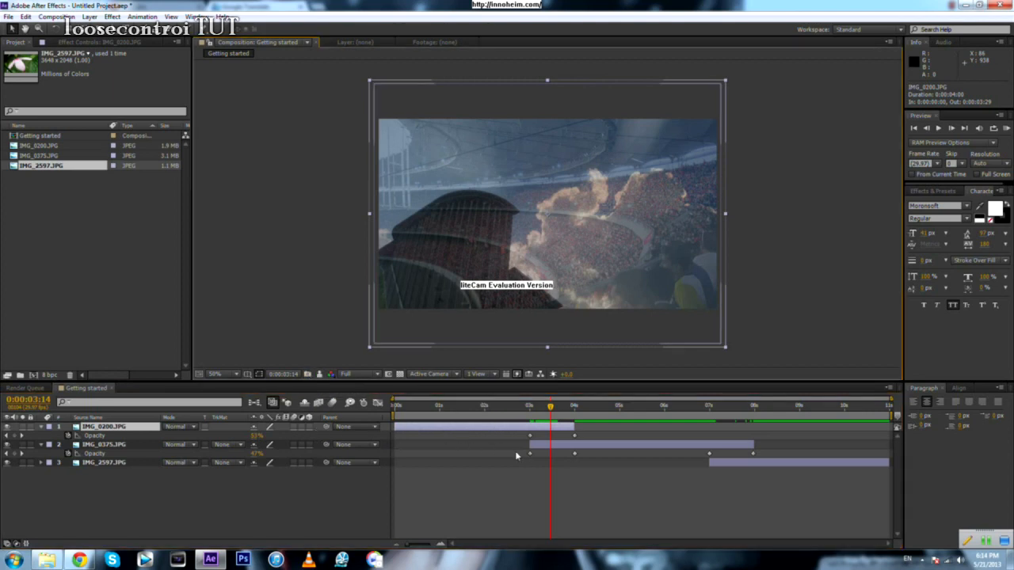
Step: Undo IMG_0375's opacity keyframes at 0:00:03:00 and 0:00:04:00, and compare the frame at 0:00:03:17 with the saved snapshot
{"action": "left_click", "coordinate": [574, 454]}
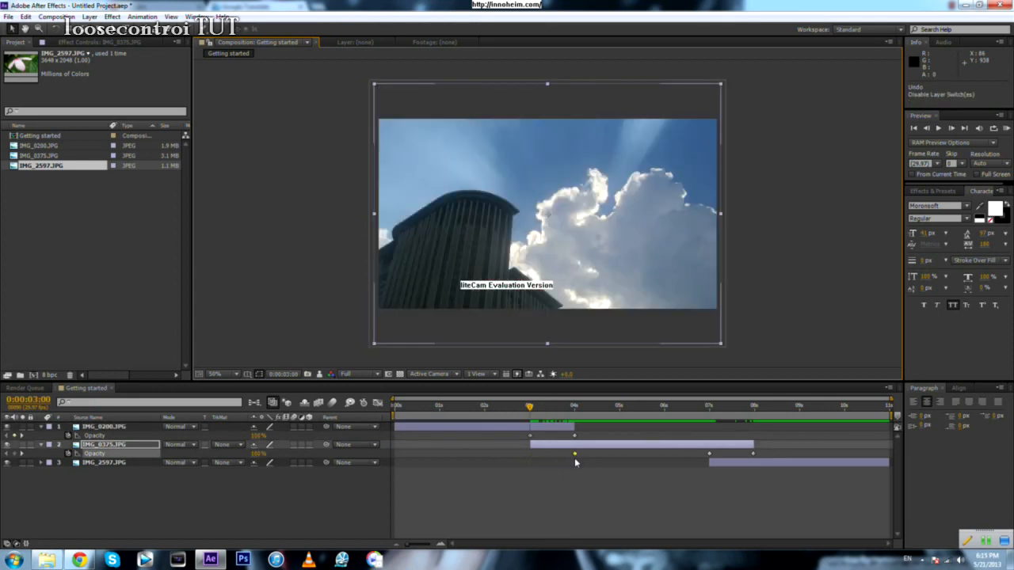
{"action": "left_click", "coordinate": [574, 406]}
{"action": "left_click_drag", "start_coordinate": [573, 406], "coordinate": [557, 409]}
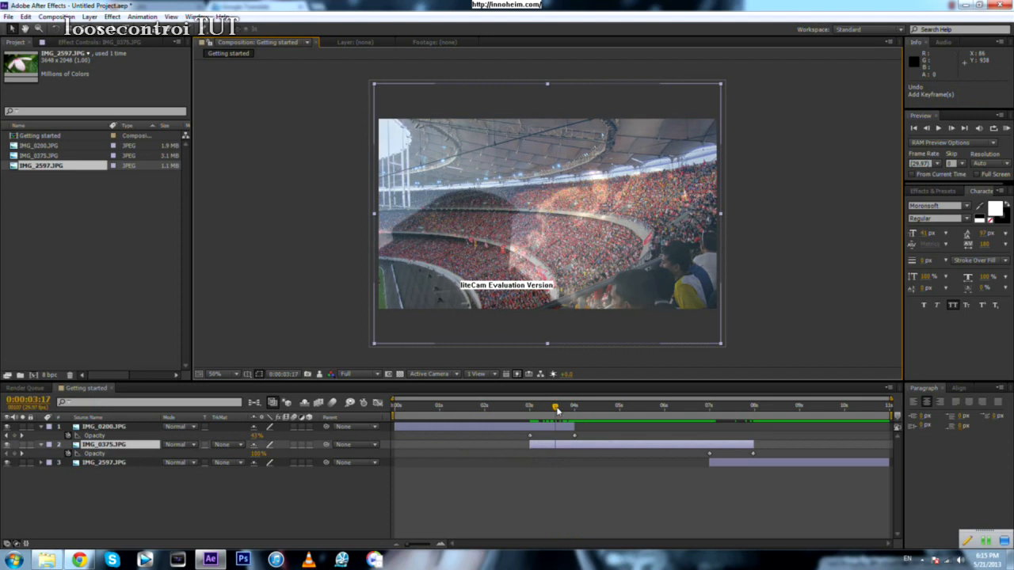
{"action": "left_click", "coordinate": [323, 380]}
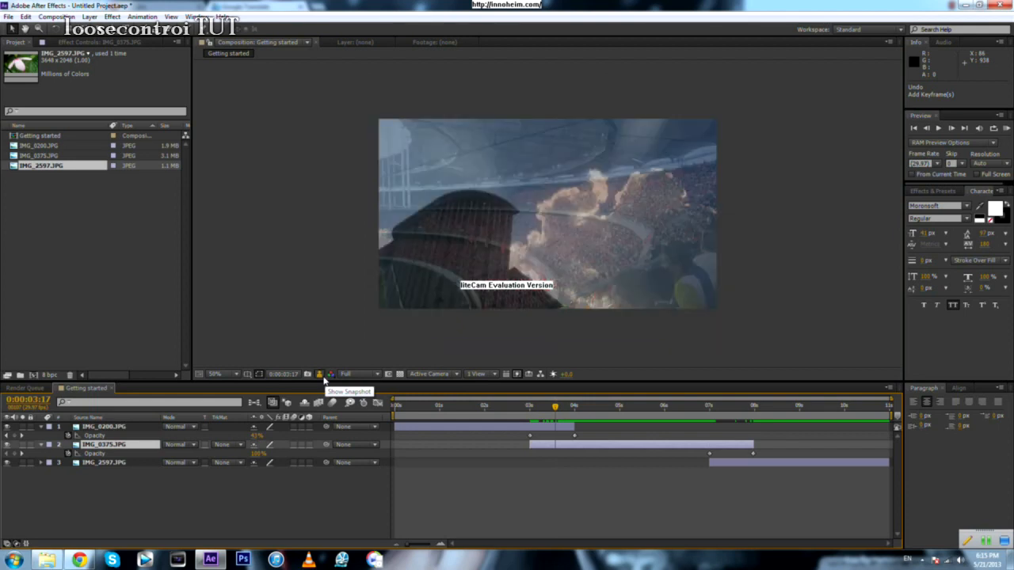